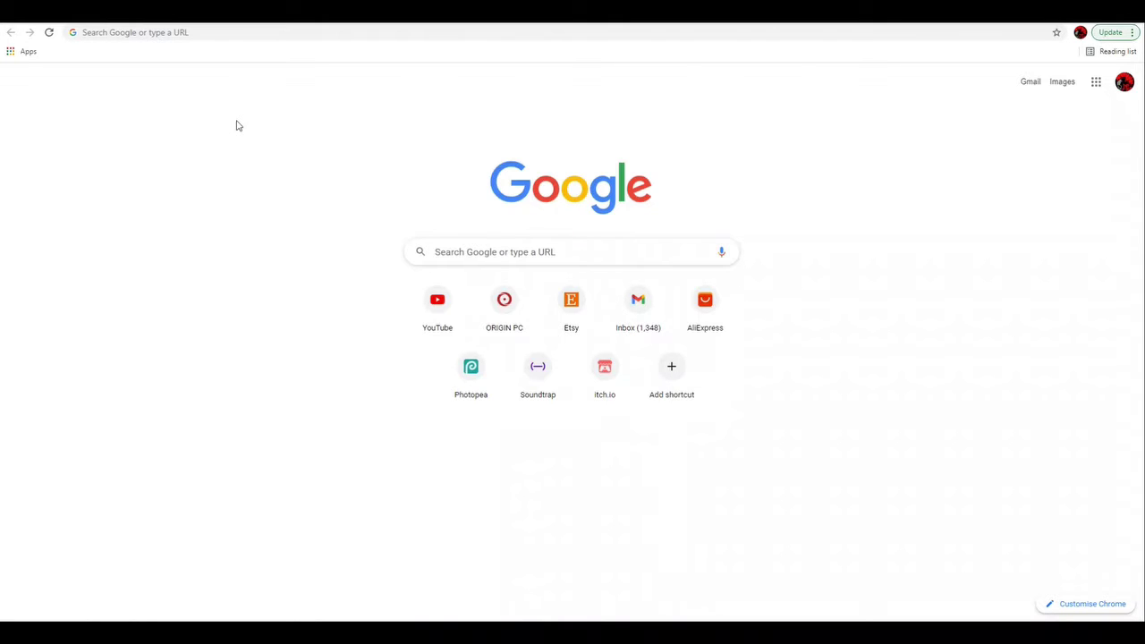
Load panzoid.com in Chrome after correcting the mistyped 'oanzoid.com' address
{"action": "left_click", "coordinate": [199, 33]}
{"action": "type", "text": "oanzoi"}
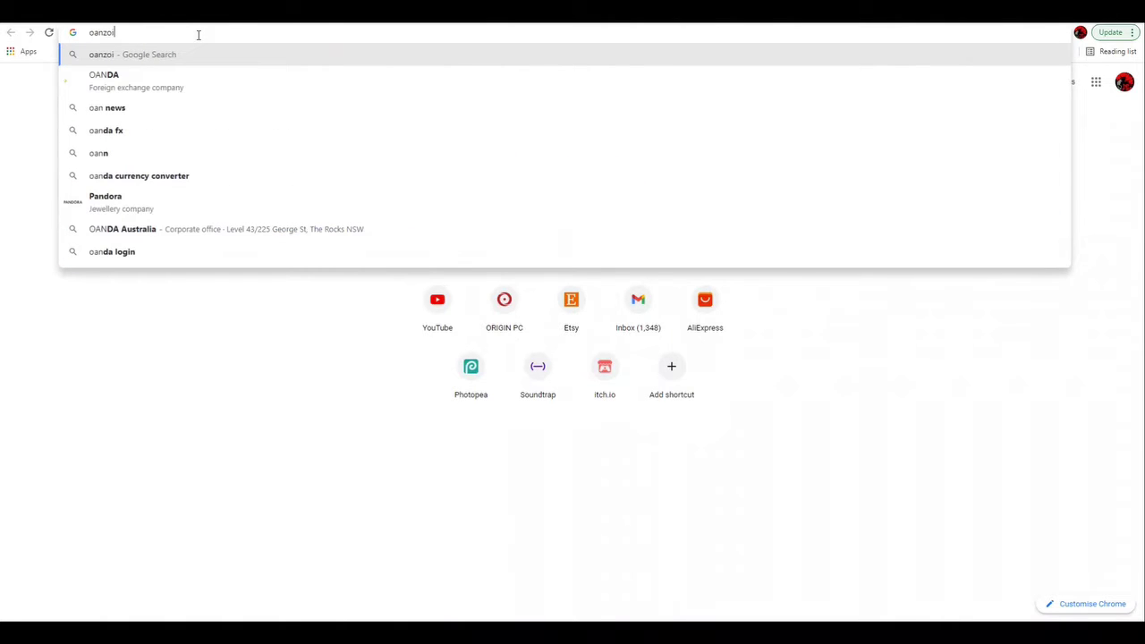
{"action": "type", "text": "d.com"}
{"action": "key", "text": "Return"}
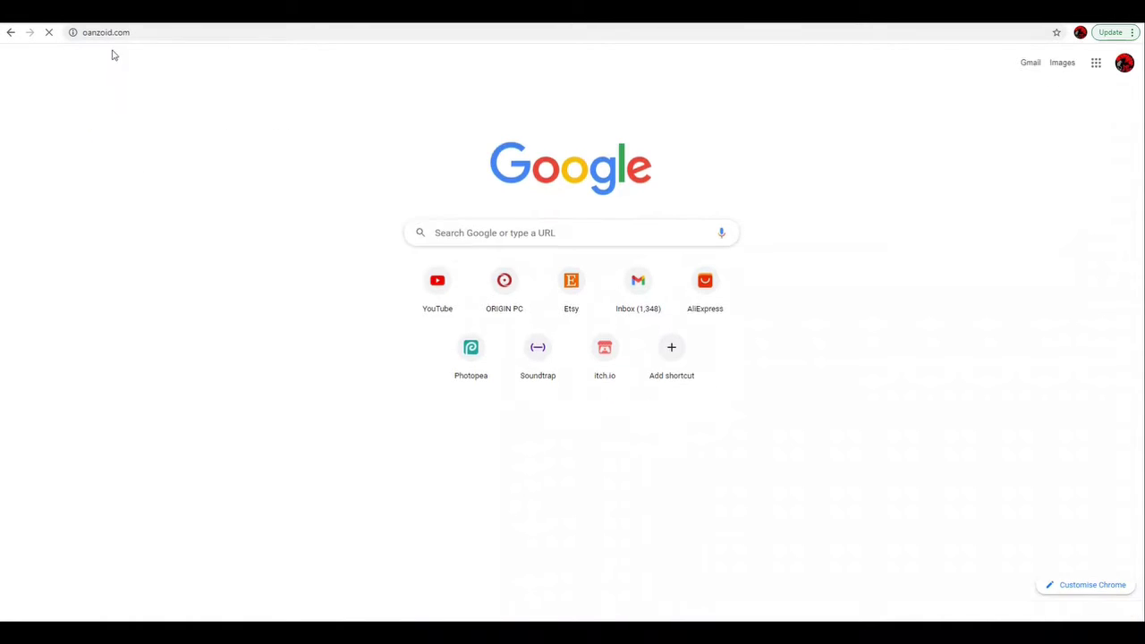
{"action": "left_click", "coordinate": [100, 38]}
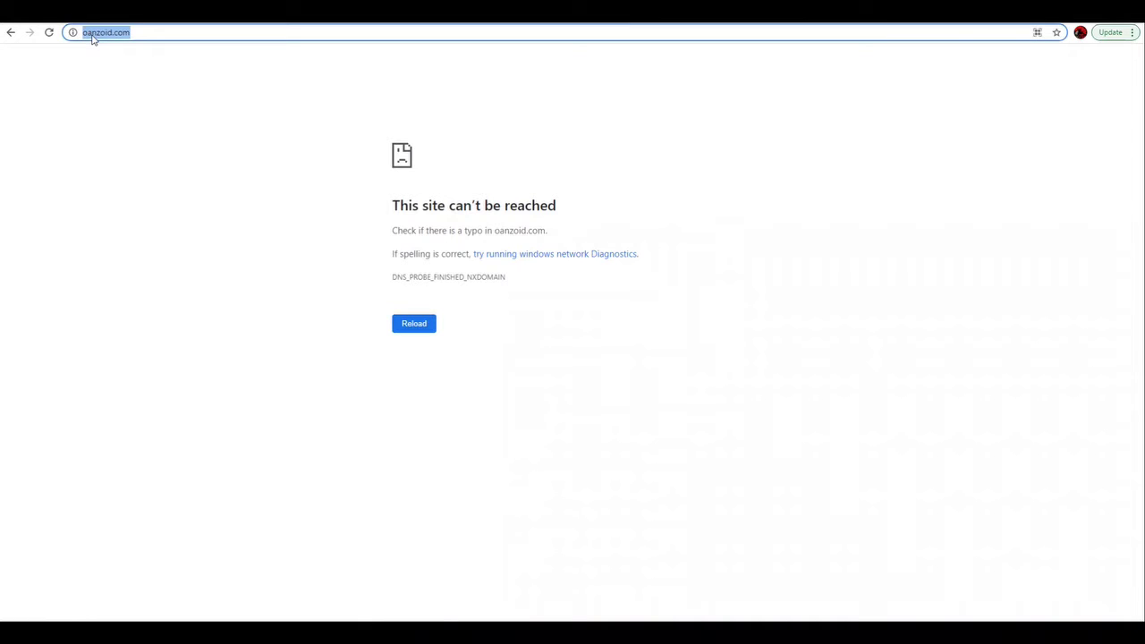
{"action": "left_click", "coordinate": [90, 38]}
{"action": "double_click", "coordinate": [87, 37]}
{"action": "left_click", "coordinate": [84, 34]}
{"action": "type", "text": "p"}
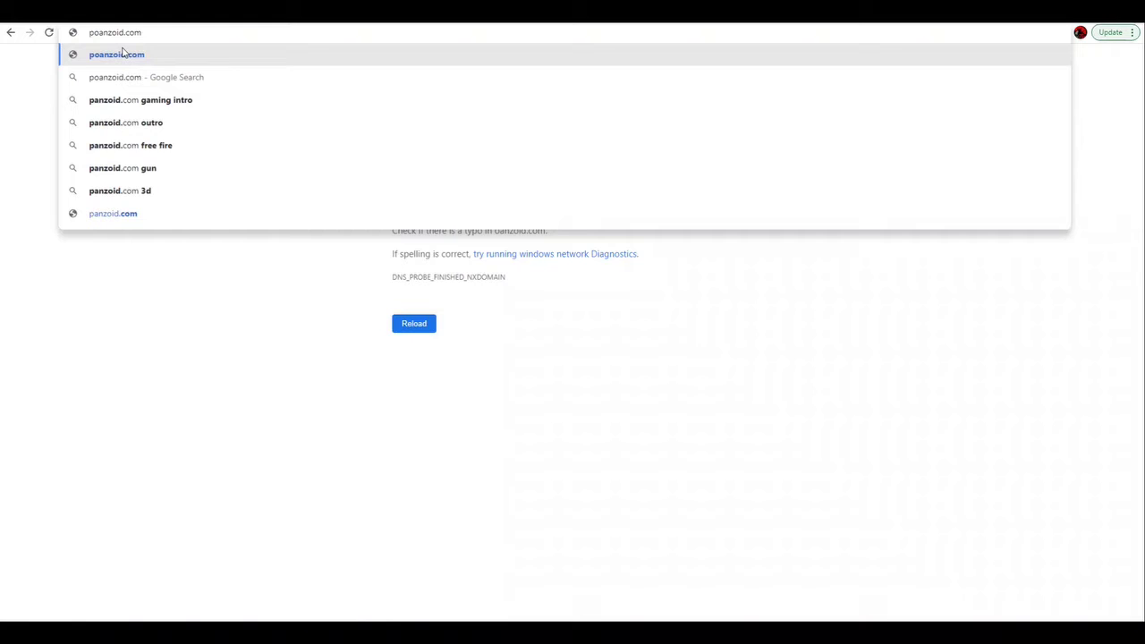
{"action": "type", "text": "anz"}
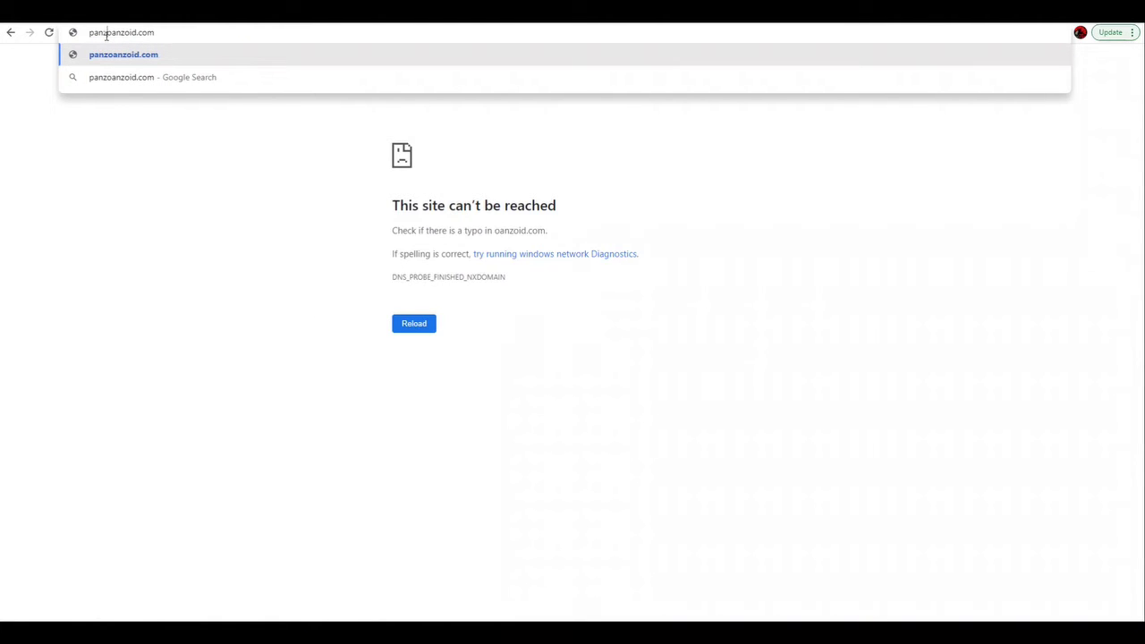
{"action": "key", "text": "BackSpace"}
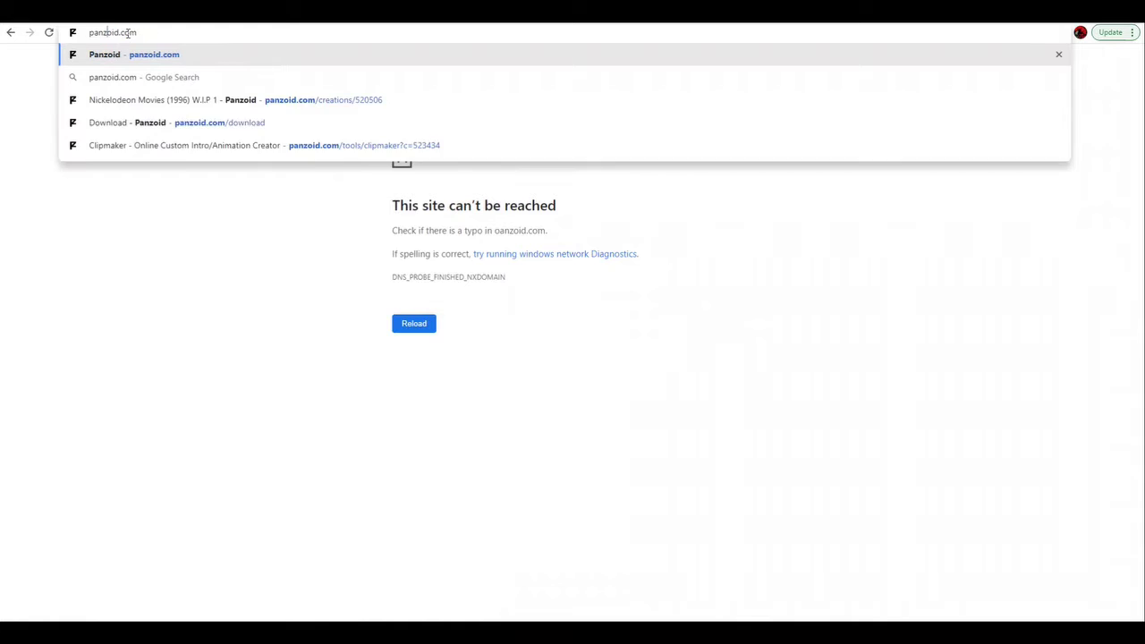
{"action": "key", "text": "Return"}
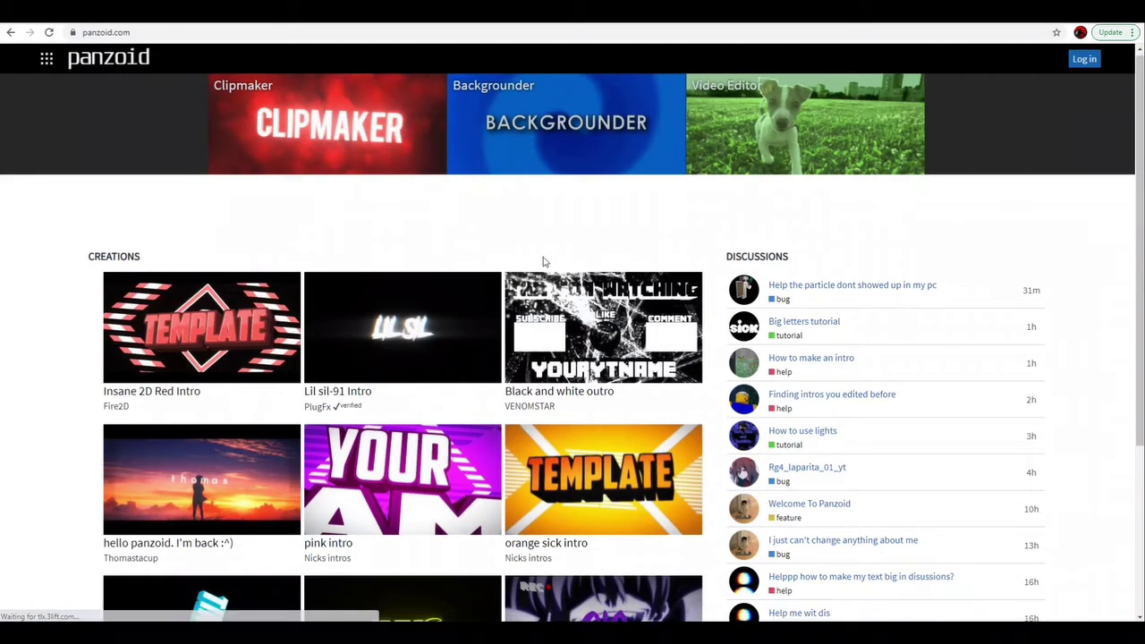
Browse the Panzoid home page and open the full 'more creations' list
{"action": "scroll", "coordinate": [543, 257], "scroll_direction": "down", "scroll_amount": 3}
{"action": "scroll", "coordinate": [224, 367], "scroll_direction": "up", "scroll_amount": 1}
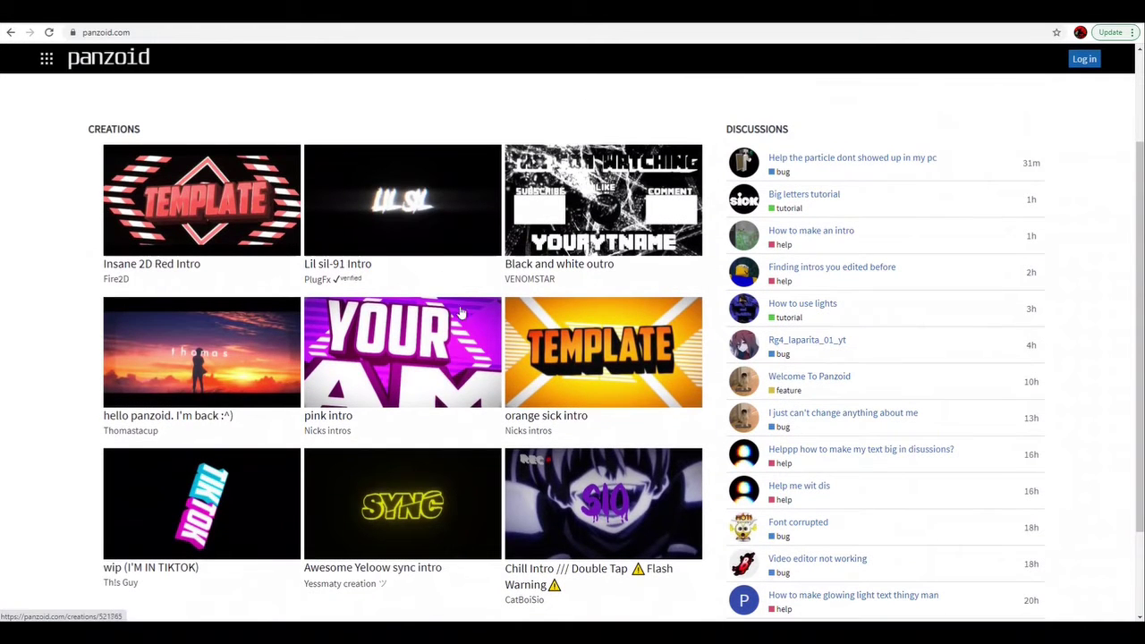
{"action": "scroll", "coordinate": [501, 260], "scroll_direction": "up", "scroll_amount": 2}
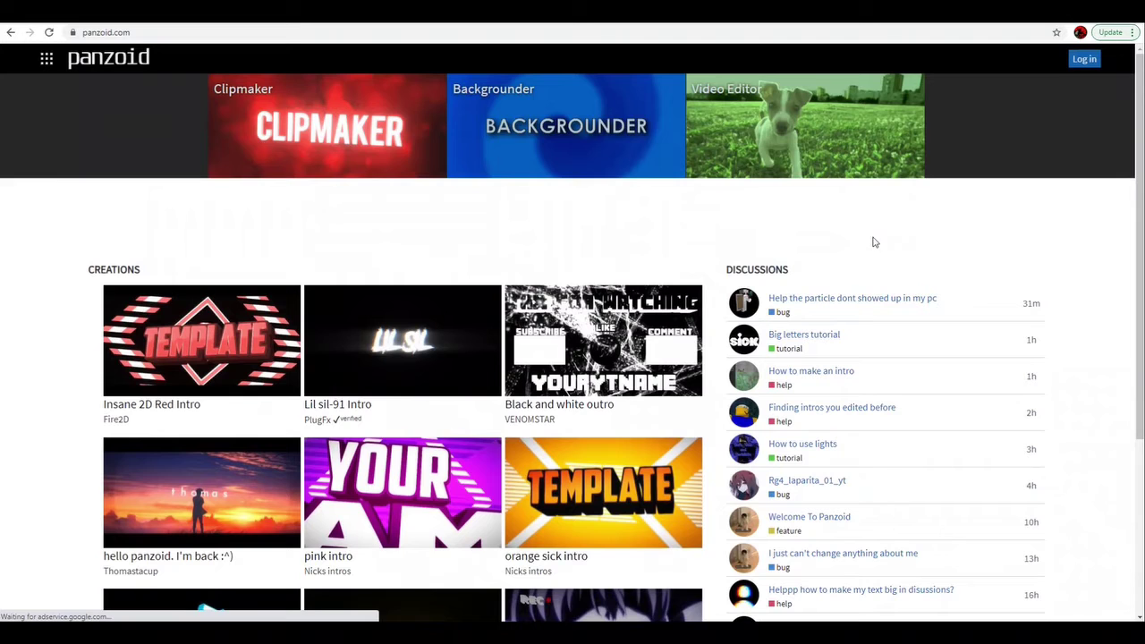
{"action": "scroll", "coordinate": [340, 287], "scroll_direction": "down", "scroll_amount": 3}
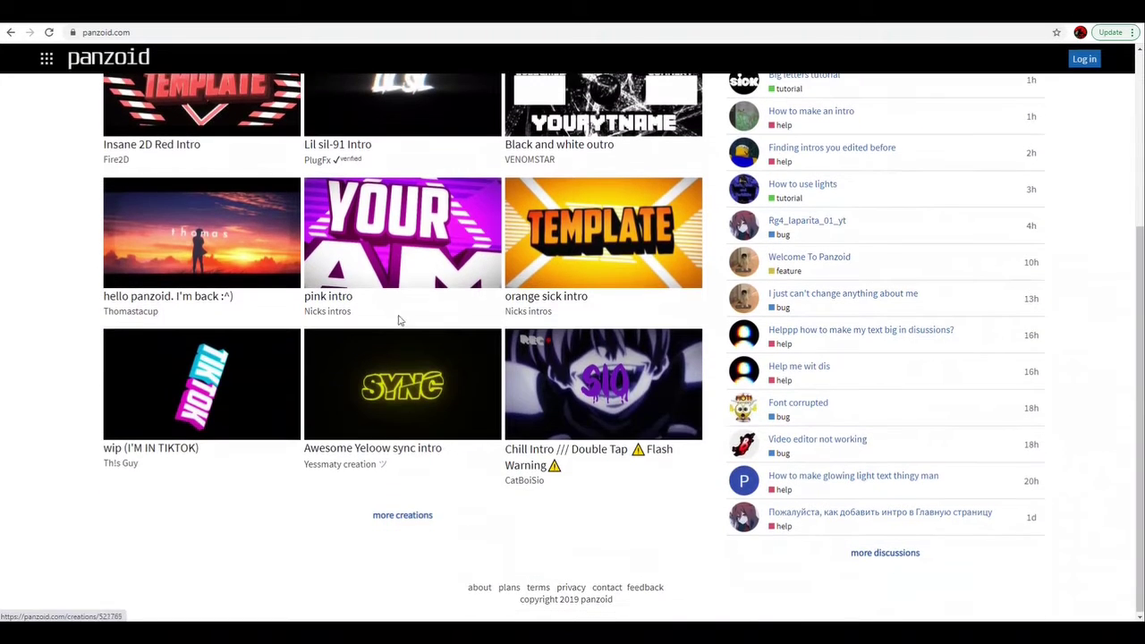
{"action": "left_click", "coordinate": [414, 519]}
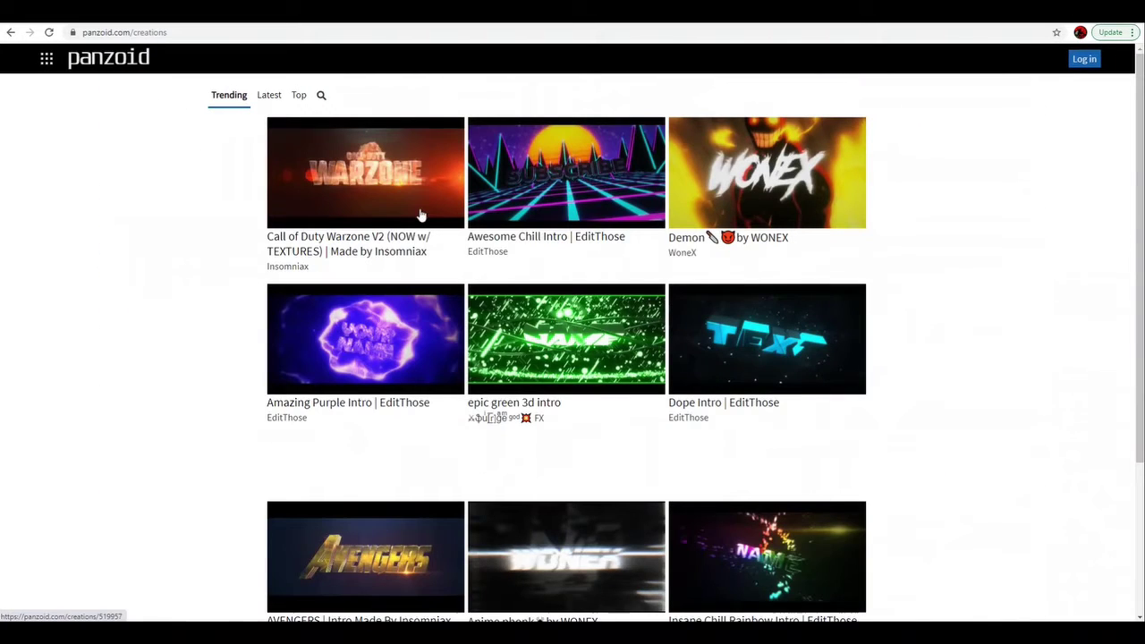
Find the red INTRO creation in the grid and open it in Clipmaker
{"action": "scroll", "coordinate": [297, 343], "scroll_direction": "down", "scroll_amount": 3}
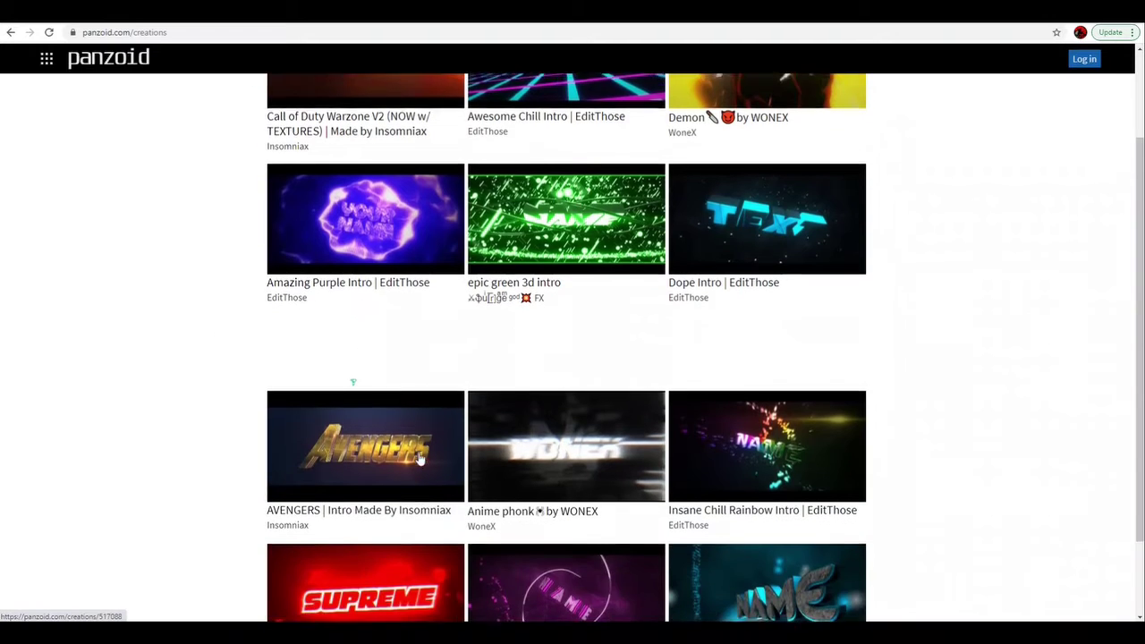
{"action": "scroll", "coordinate": [423, 456], "scroll_direction": "down", "scroll_amount": 1}
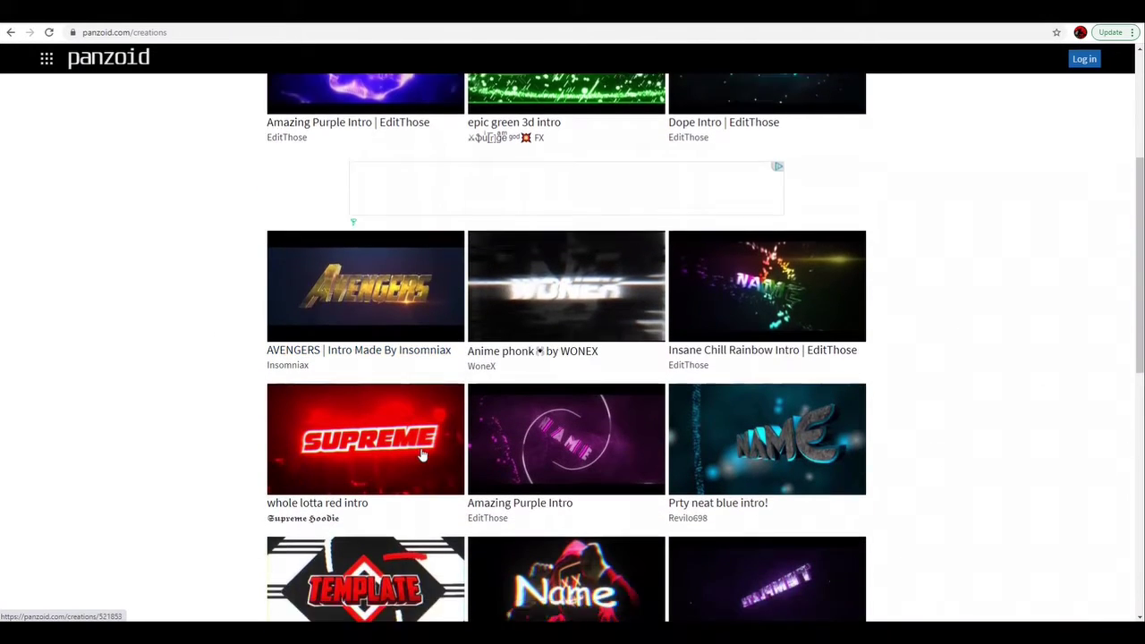
{"action": "scroll", "coordinate": [396, 417], "scroll_direction": "down", "scroll_amount": 3}
{"action": "scroll", "coordinate": [397, 379], "scroll_direction": "down", "scroll_amount": 2}
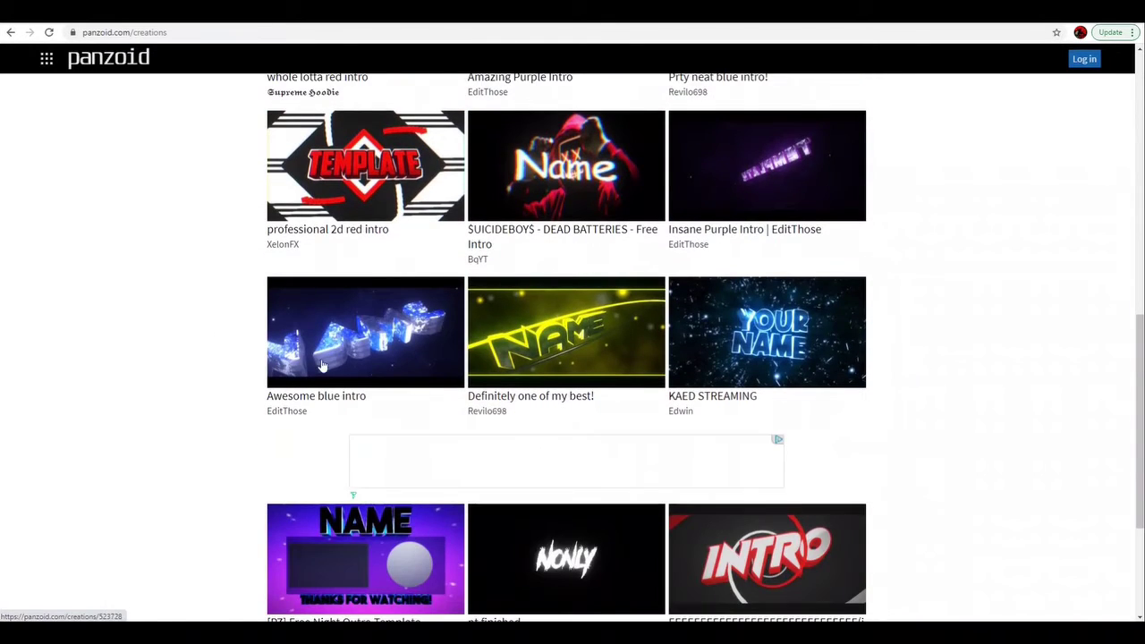
{"action": "scroll", "coordinate": [466, 402], "scroll_direction": "down", "scroll_amount": 3}
{"action": "scroll", "coordinate": [686, 447], "scroll_direction": "down", "scroll_amount": 1}
{"action": "scroll", "coordinate": [691, 418], "scroll_direction": "down", "scroll_amount": 4}
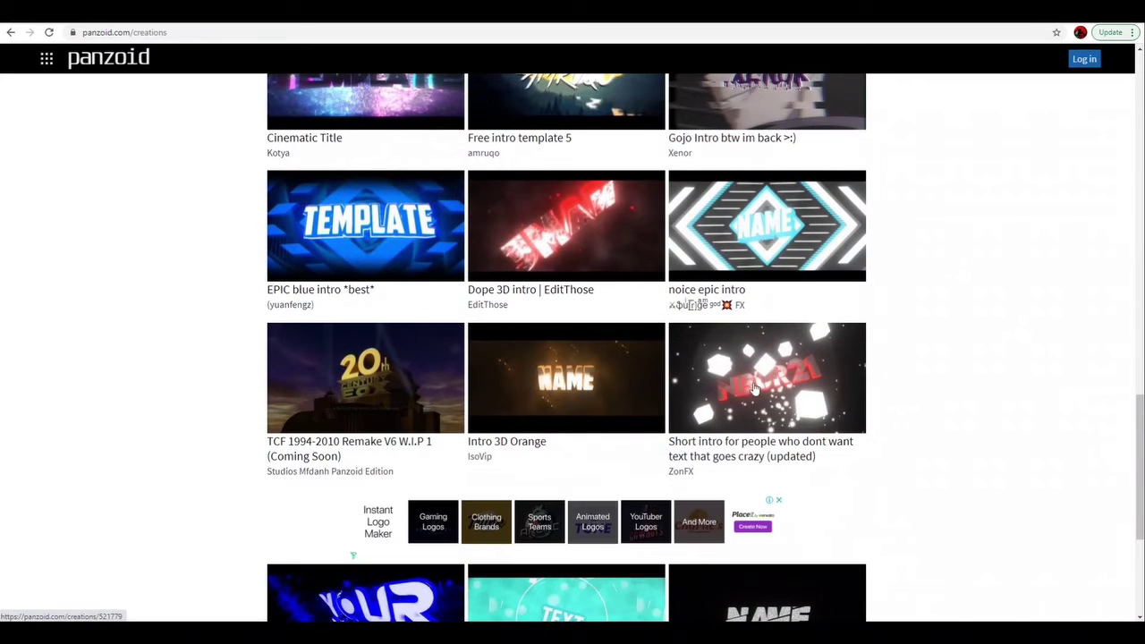
{"action": "scroll", "coordinate": [800, 296], "scroll_direction": "up", "scroll_amount": 2}
{"action": "scroll", "coordinate": [802, 290], "scroll_direction": "up", "scroll_amount": 4}
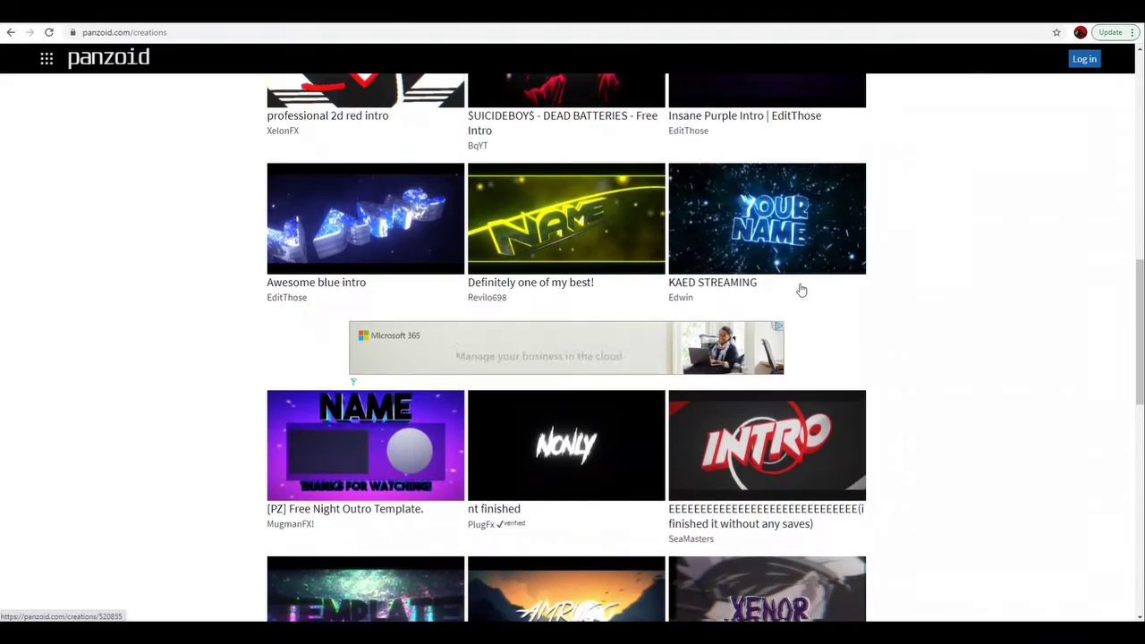
{"action": "left_click", "coordinate": [765, 445]}
{"action": "left_click", "coordinate": [357, 205]}
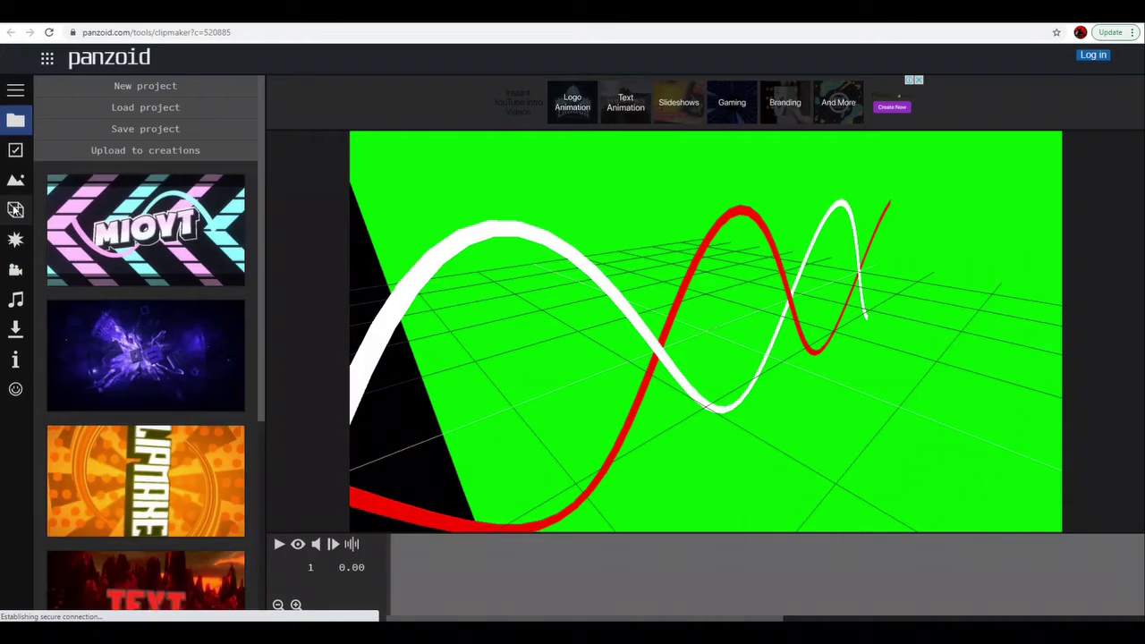
Select the Group: s layer, preview the intro to frame 98, and face the INTRO text
{"action": "left_click", "coordinate": [15, 210]}
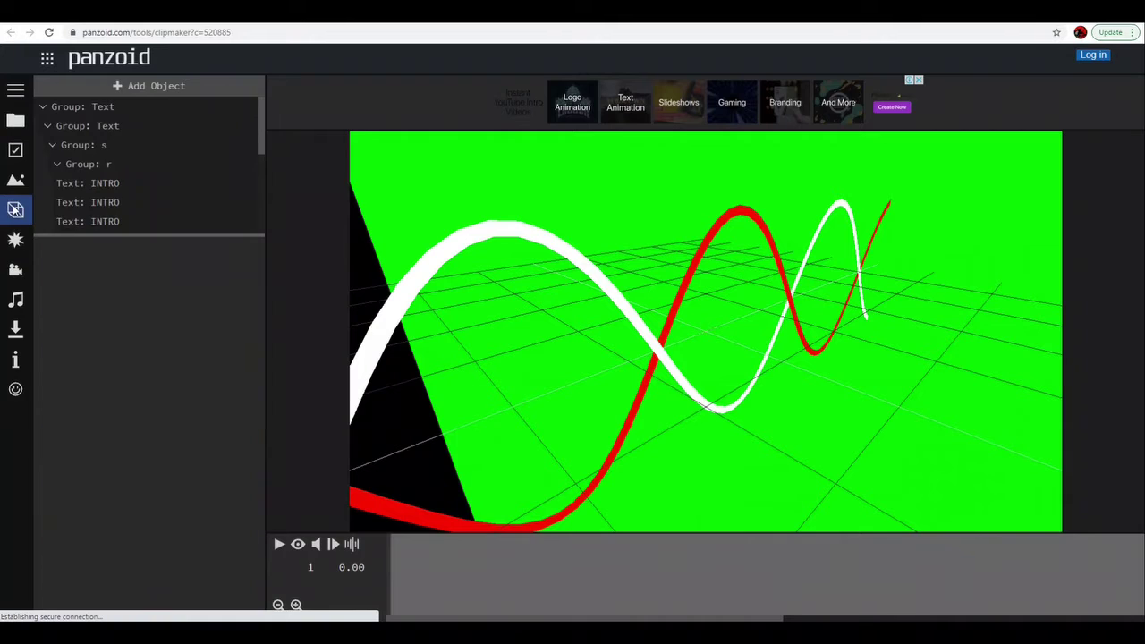
{"action": "left_click", "coordinate": [119, 145]}
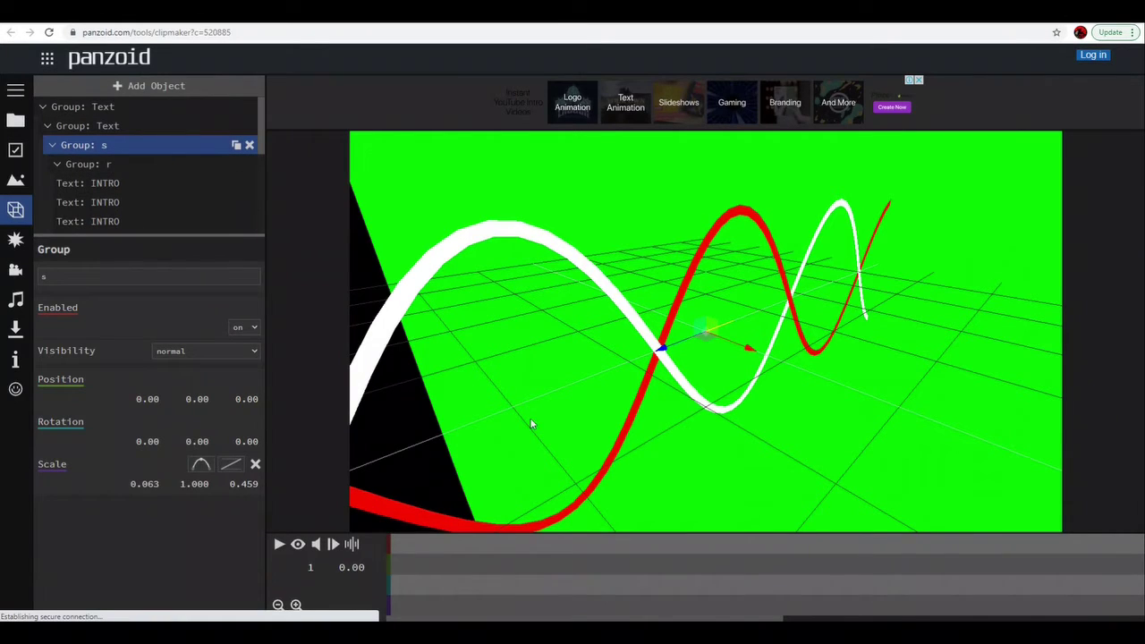
{"action": "left_click", "coordinate": [279, 543]}
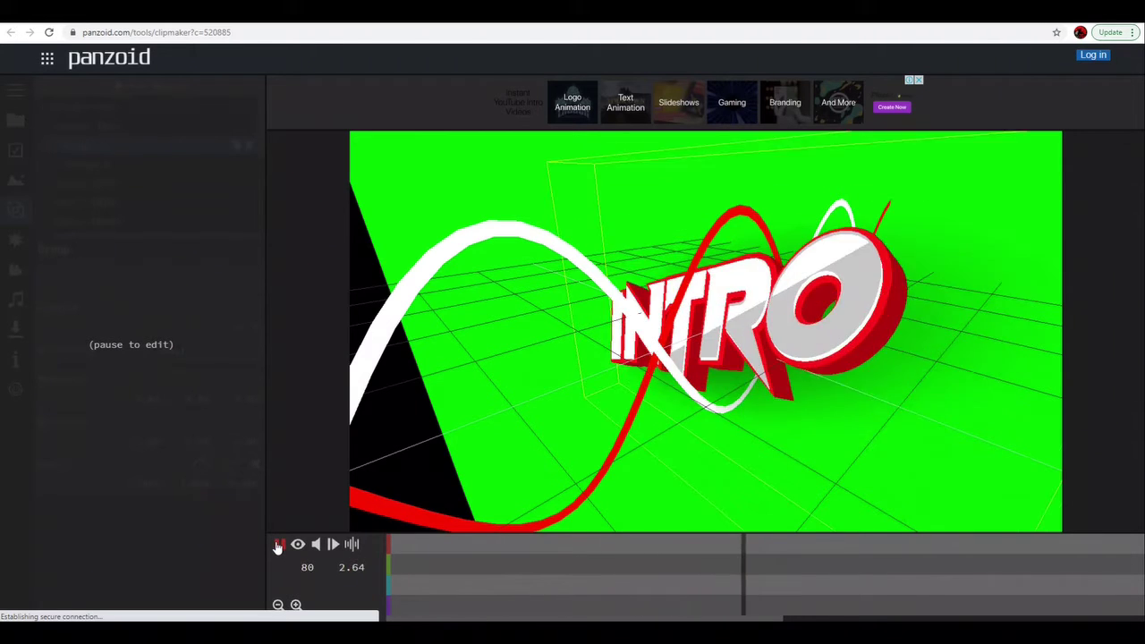
{"action": "left_click", "coordinate": [279, 544]}
{"action": "left_click_drag", "start_coordinate": [564, 432], "coordinate": [675, 413]}
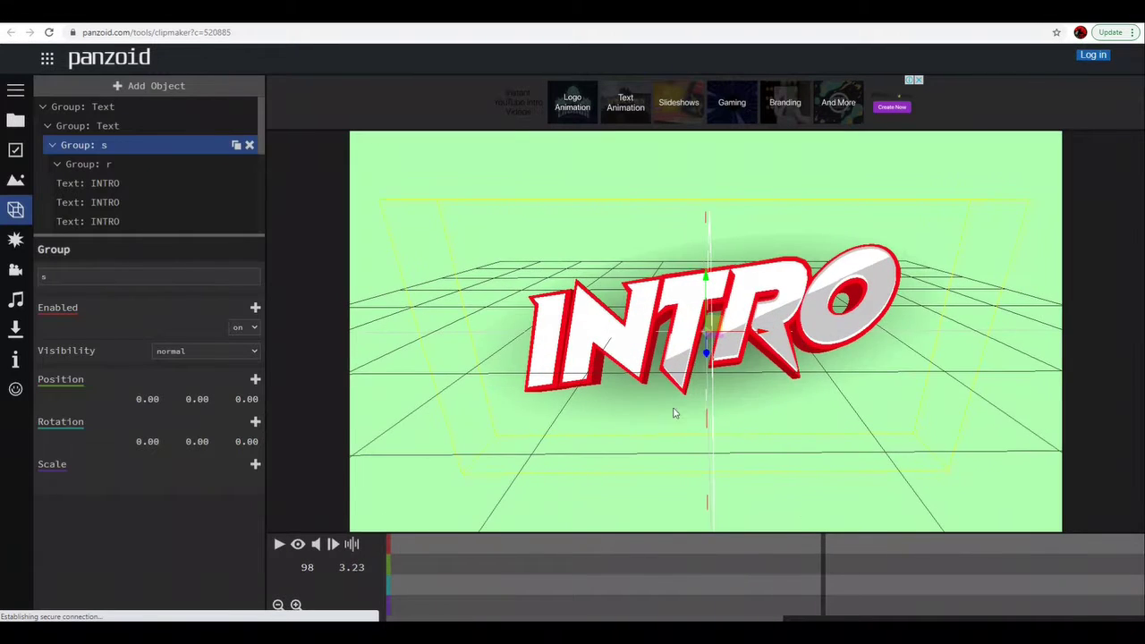
Change the first two Text: INTRO layers' wording to ImpactBST
{"action": "left_click", "coordinate": [89, 182]}
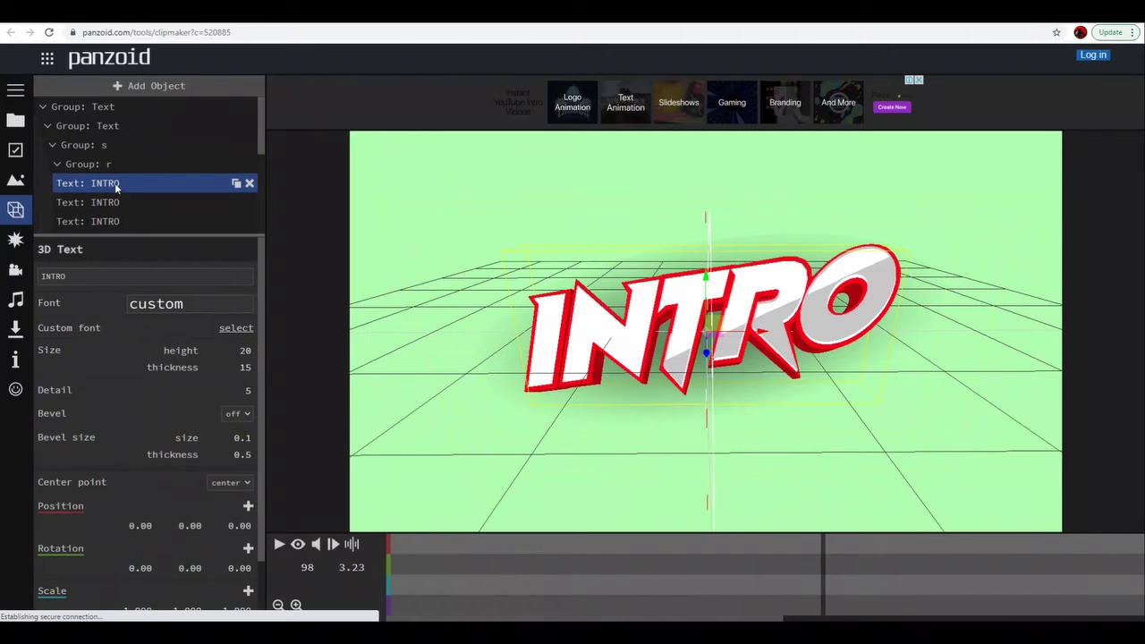
{"action": "right_click", "coordinate": [115, 183]}
{"action": "left_click", "coordinate": [92, 185]}
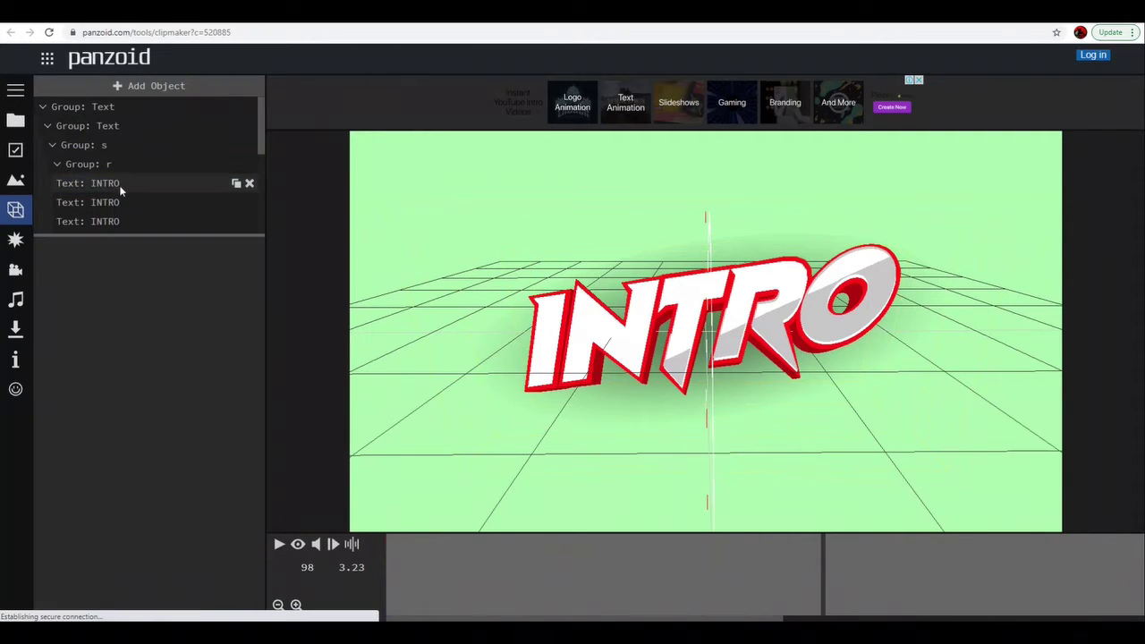
{"action": "left_click_drag", "start_coordinate": [75, 283], "coordinate": [43, 279]}
{"action": "type", "text": "ImpactBST"}
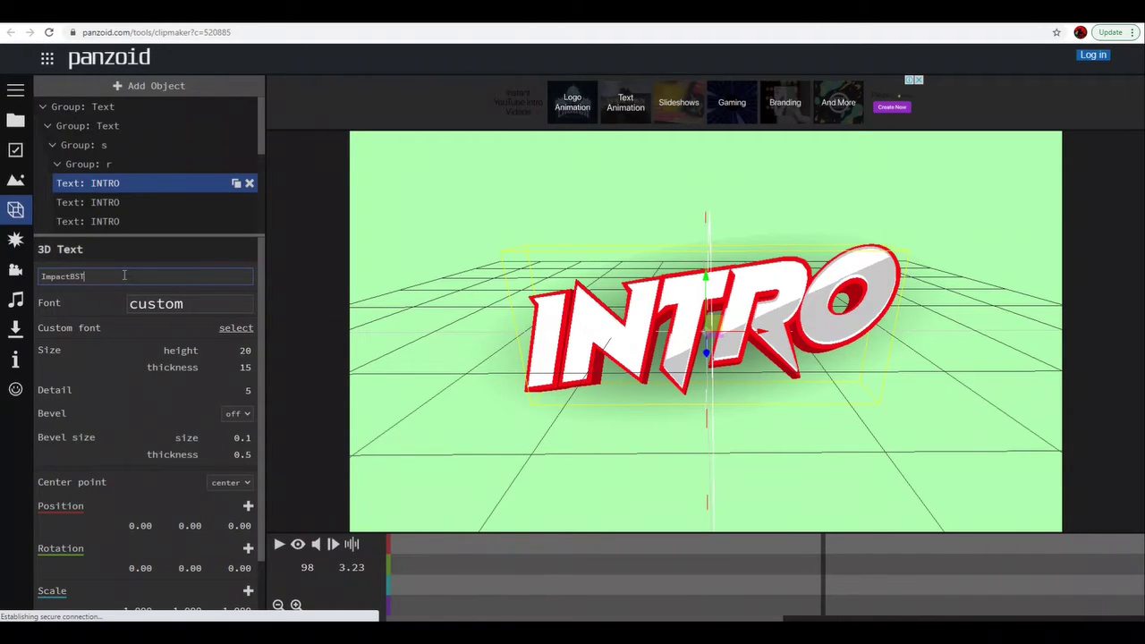
{"action": "key", "text": "Return"}
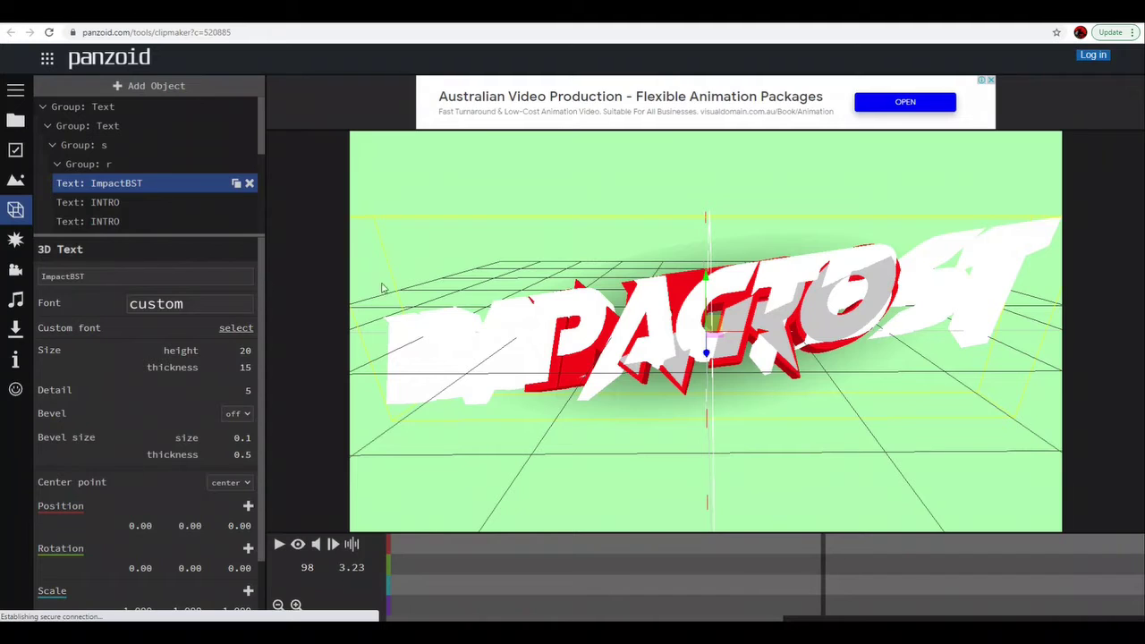
{"action": "left_click", "coordinate": [103, 202]}
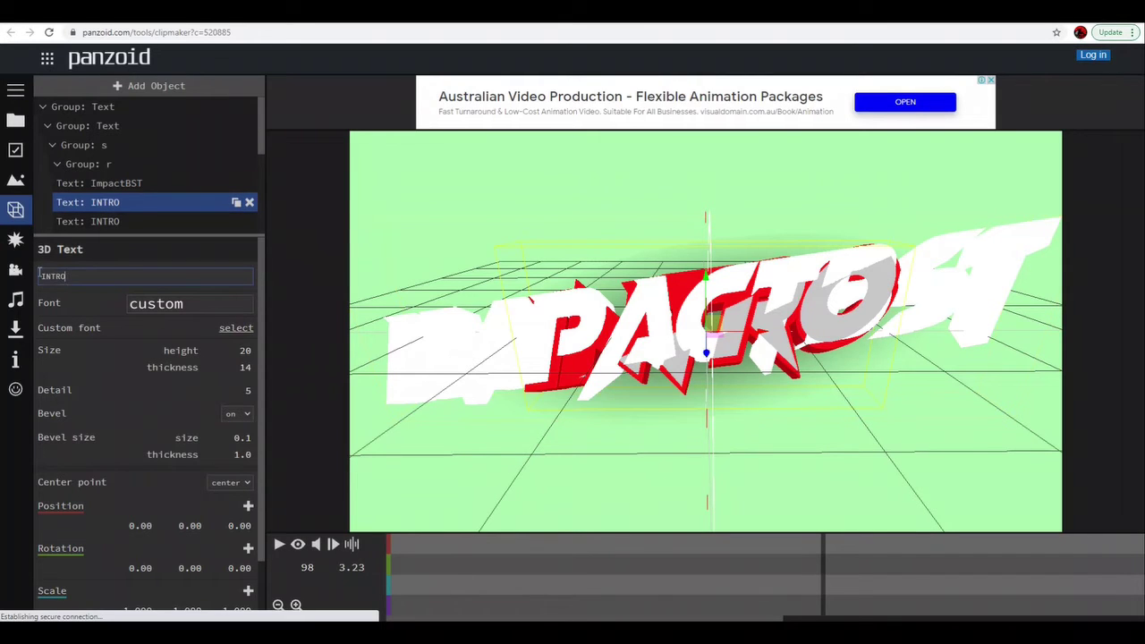
{"action": "double_click", "coordinate": [39, 276]}
{"action": "key", "text": "BackSpace"}
{"action": "type", "text": "ImpactBST"}
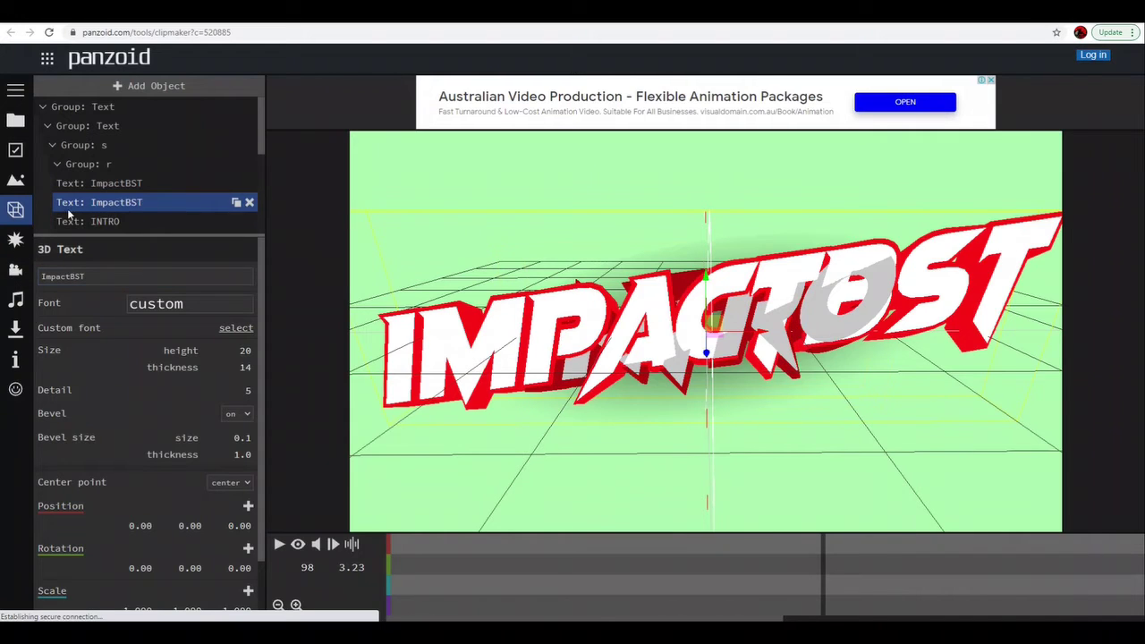
Change the third and fourth INTRO text layers to ImpactBST
{"action": "scroll", "coordinate": [119, 196], "scroll_direction": "down", "scroll_amount": 1}
{"action": "left_click", "coordinate": [117, 163]}
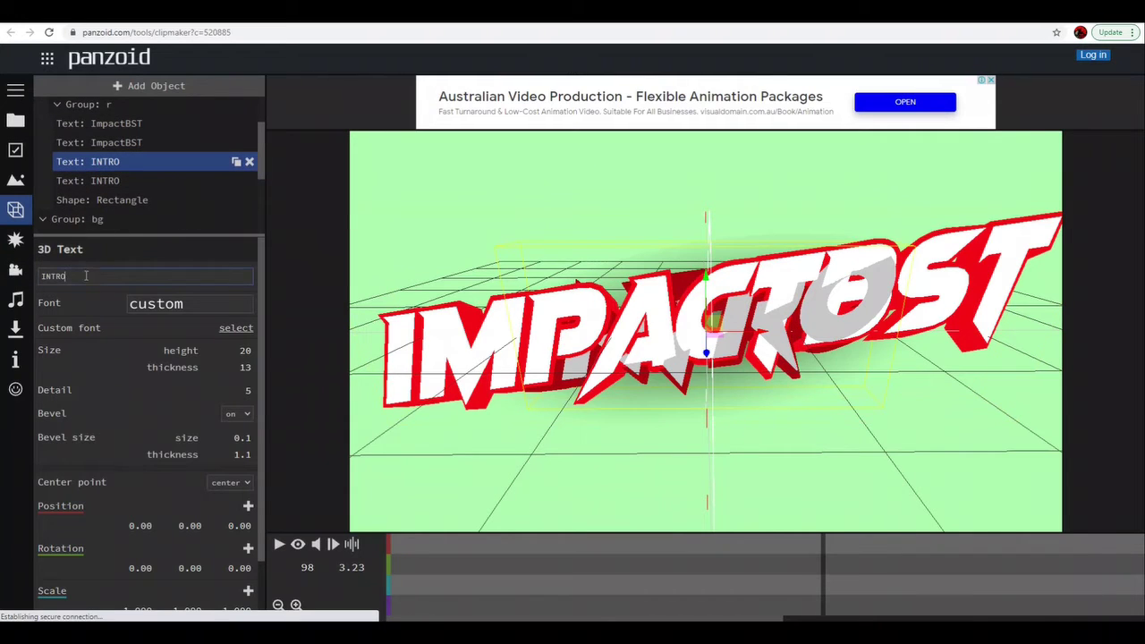
{"action": "left_click_drag", "start_coordinate": [85, 276], "coordinate": [28, 280]}
{"action": "type", "text": "ImpactBST"}
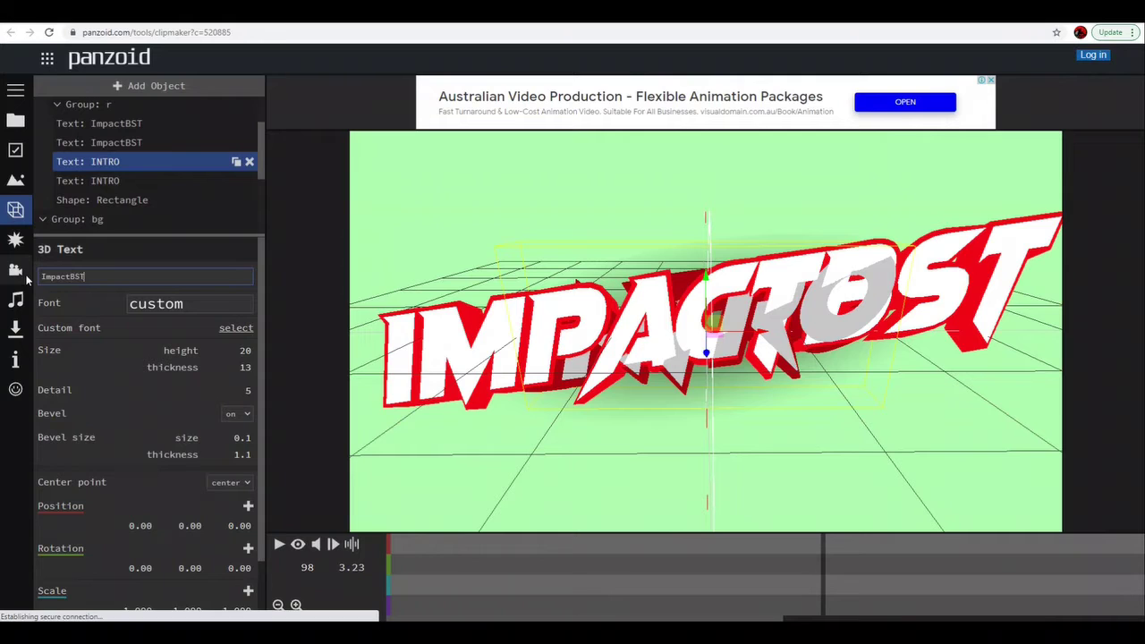
{"action": "key", "text": "Return"}
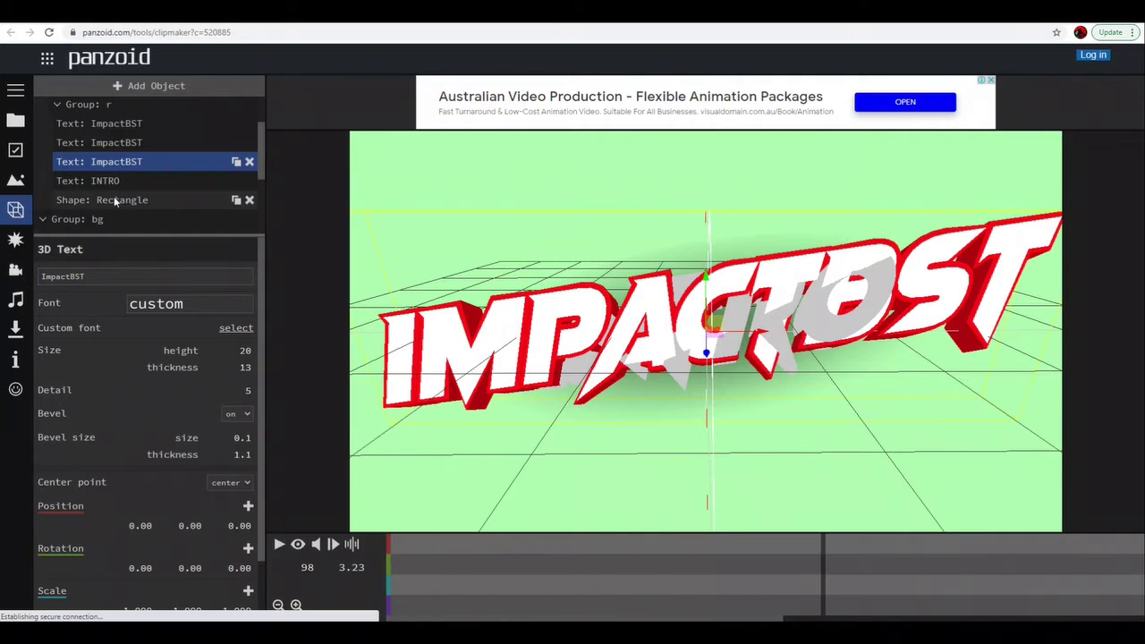
{"action": "left_click", "coordinate": [108, 181]}
{"action": "left_click_drag", "start_coordinate": [88, 281], "coordinate": [34, 280]}
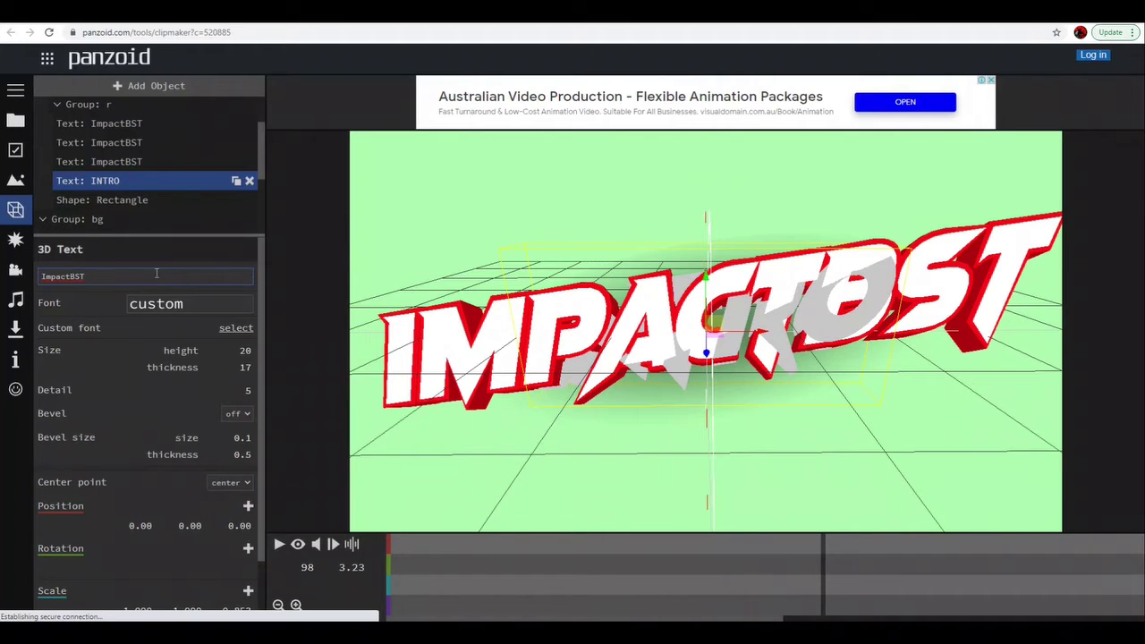
{"action": "left_click", "coordinate": [212, 345]}
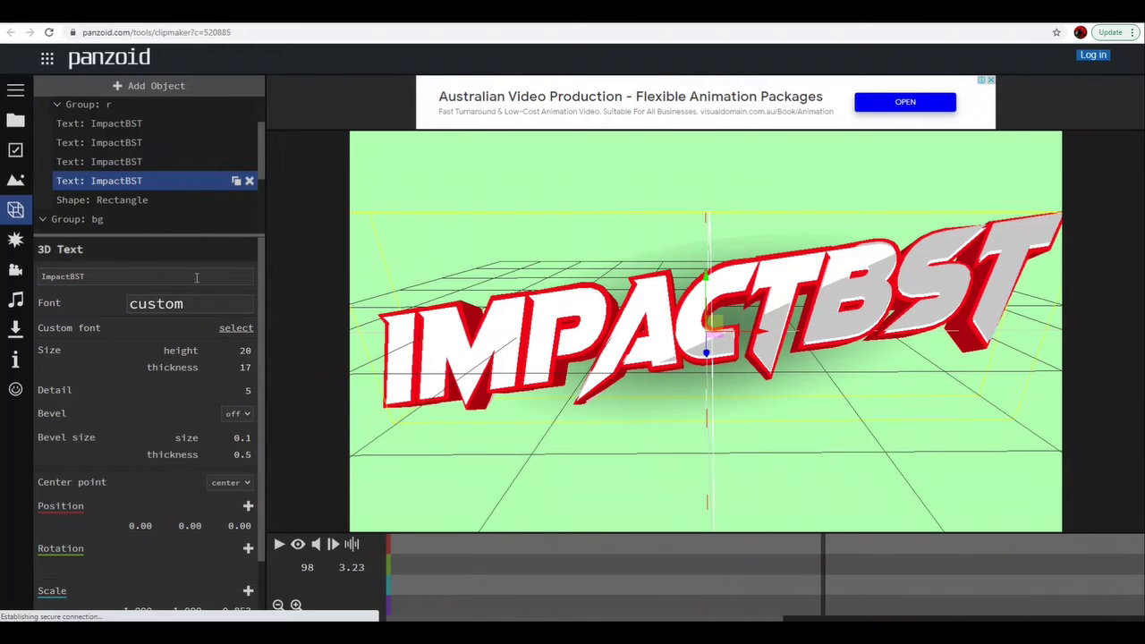
Play the intro preview showing the animated IMPACTBST title
{"action": "scroll", "coordinate": [148, 197], "scroll_direction": "down", "scroll_amount": 5}
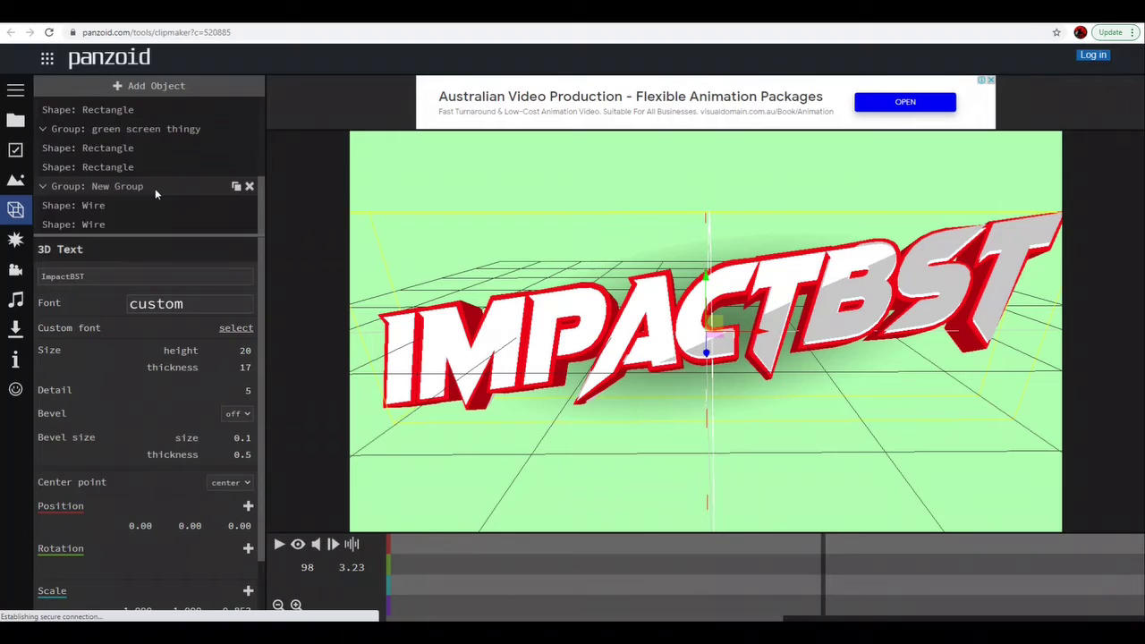
{"action": "scroll", "coordinate": [155, 188], "scroll_direction": "up", "scroll_amount": 5}
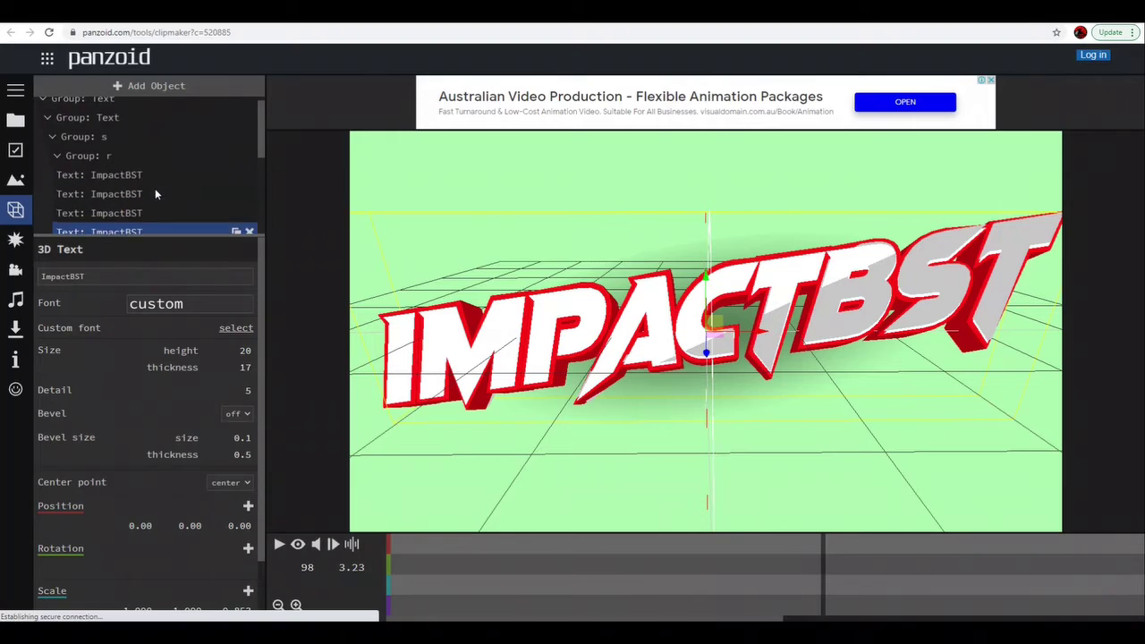
{"action": "left_click", "coordinate": [279, 546]}
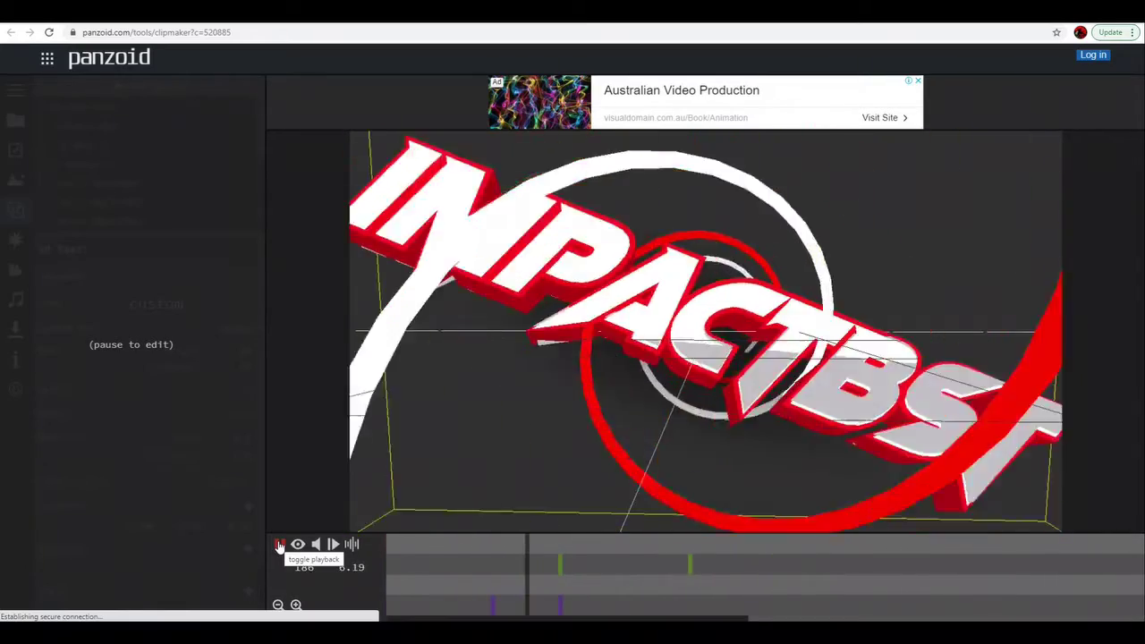
Try THE BOLD FONT, then BLOODY on the ImpactBST text and preview it
{"action": "left_click", "coordinate": [279, 544]}
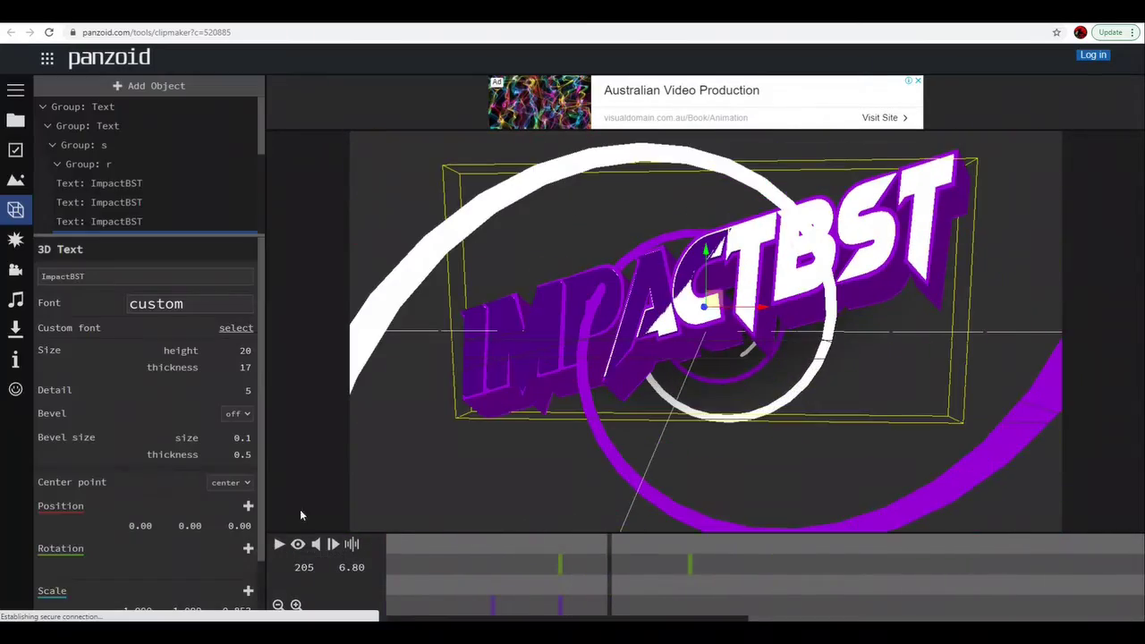
{"action": "left_click", "coordinate": [196, 306]}
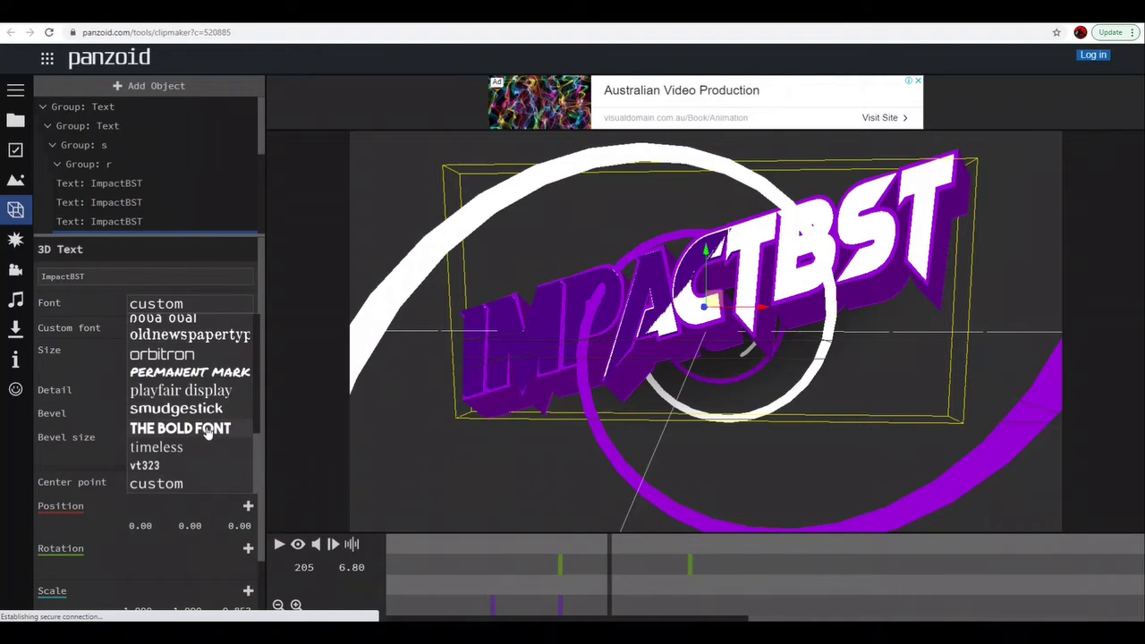
{"action": "left_click", "coordinate": [207, 431]}
{"action": "left_click", "coordinate": [215, 308]}
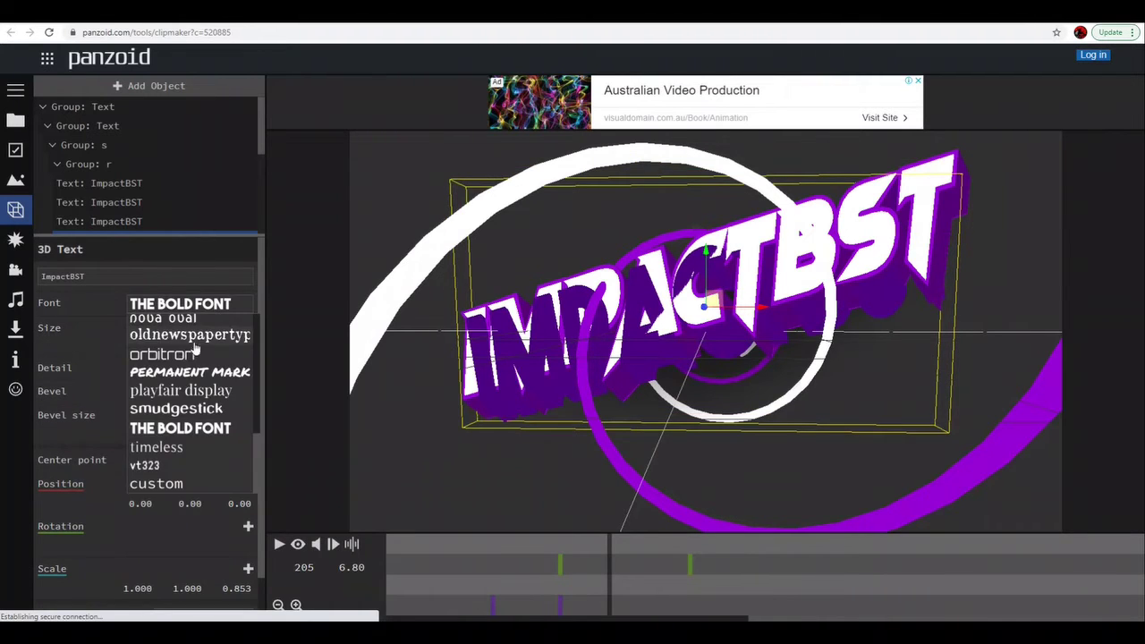
{"action": "scroll", "coordinate": [183, 430], "scroll_direction": "up", "scroll_amount": 5}
{"action": "scroll", "coordinate": [182, 487], "scroll_direction": "up", "scroll_amount": 3}
{"action": "left_click", "coordinate": [179, 470]}
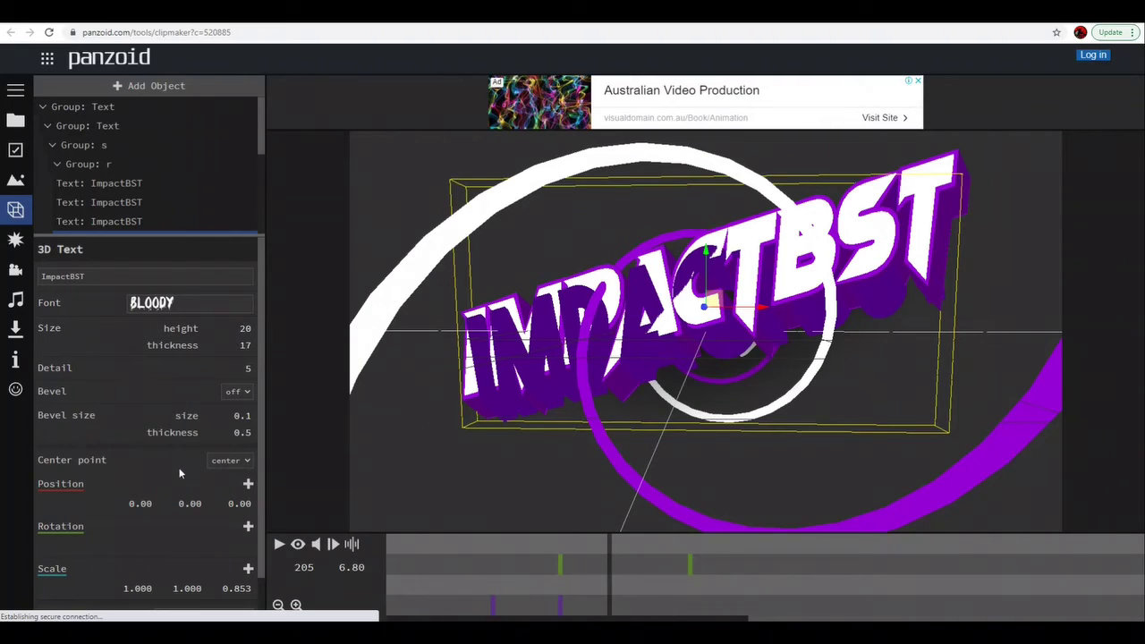
{"action": "left_click", "coordinate": [280, 546]}
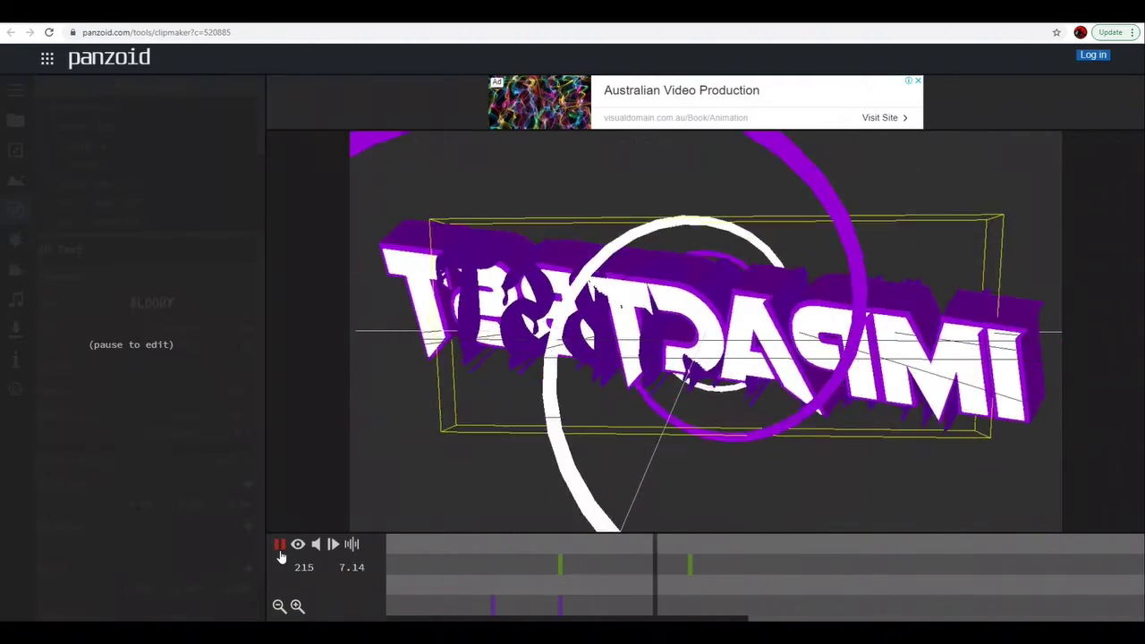
{"action": "left_click", "coordinate": [279, 545]}
Set the ImpactBST text's font to BOSTON TRAFFIC
{"action": "scroll", "coordinate": [152, 183], "scroll_direction": "down", "scroll_amount": 2}
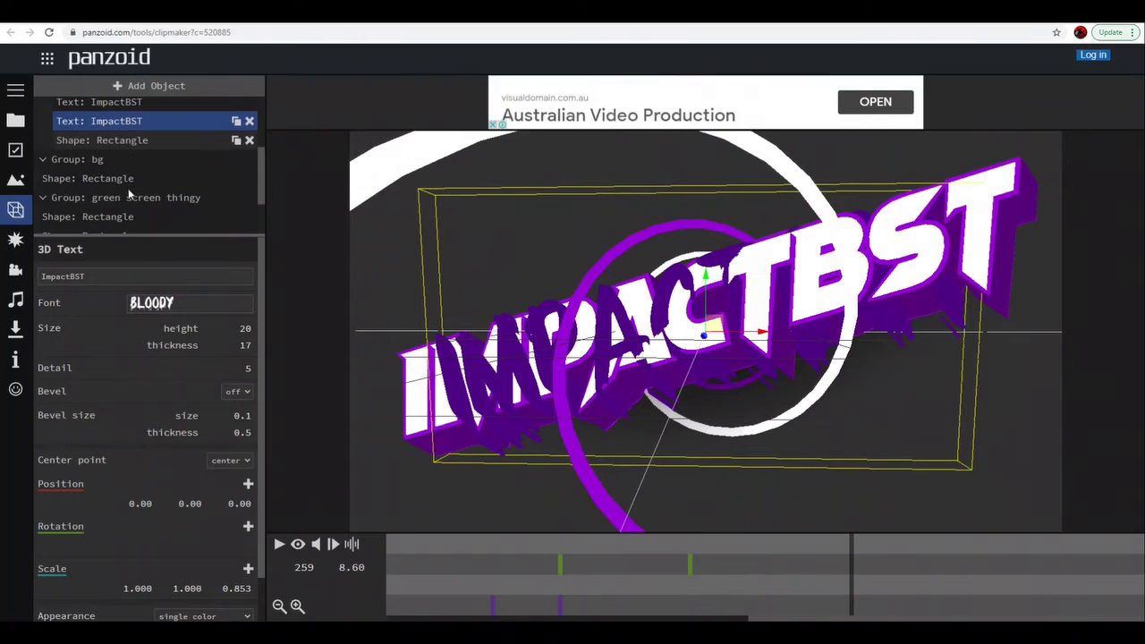
{"action": "left_click", "coordinate": [175, 303]}
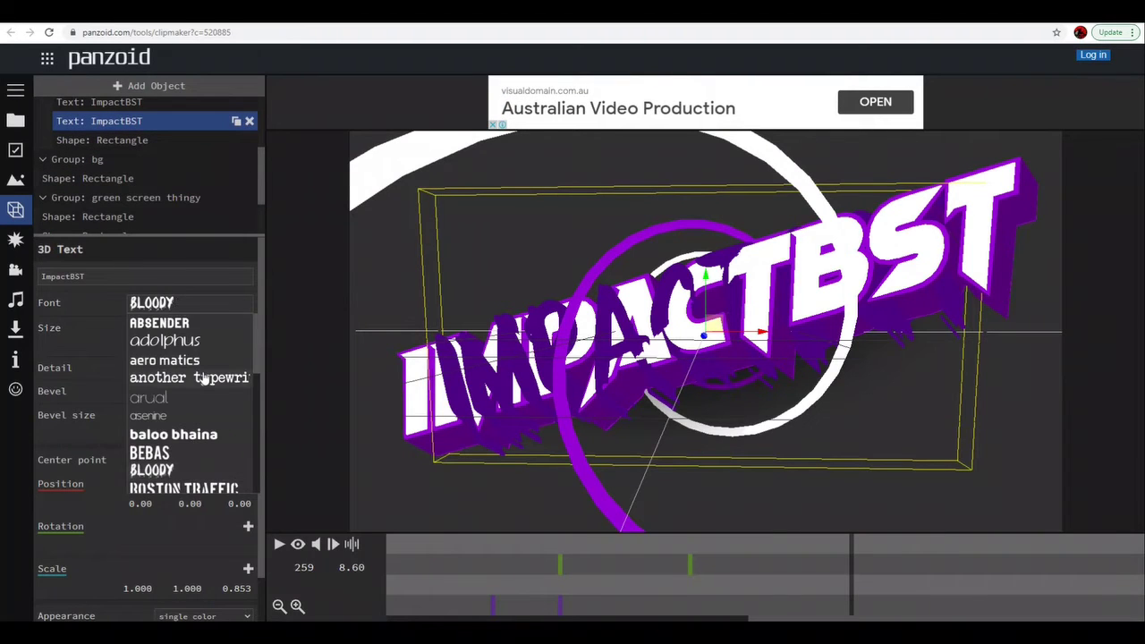
{"action": "scroll", "coordinate": [201, 380], "scroll_direction": "down", "scroll_amount": 1}
{"action": "scroll", "coordinate": [206, 383], "scroll_direction": "down", "scroll_amount": 2}
{"action": "scroll", "coordinate": [206, 383], "scroll_direction": "down", "scroll_amount": 1}
{"action": "scroll", "coordinate": [206, 383], "scroll_direction": "down", "scroll_amount": 2}
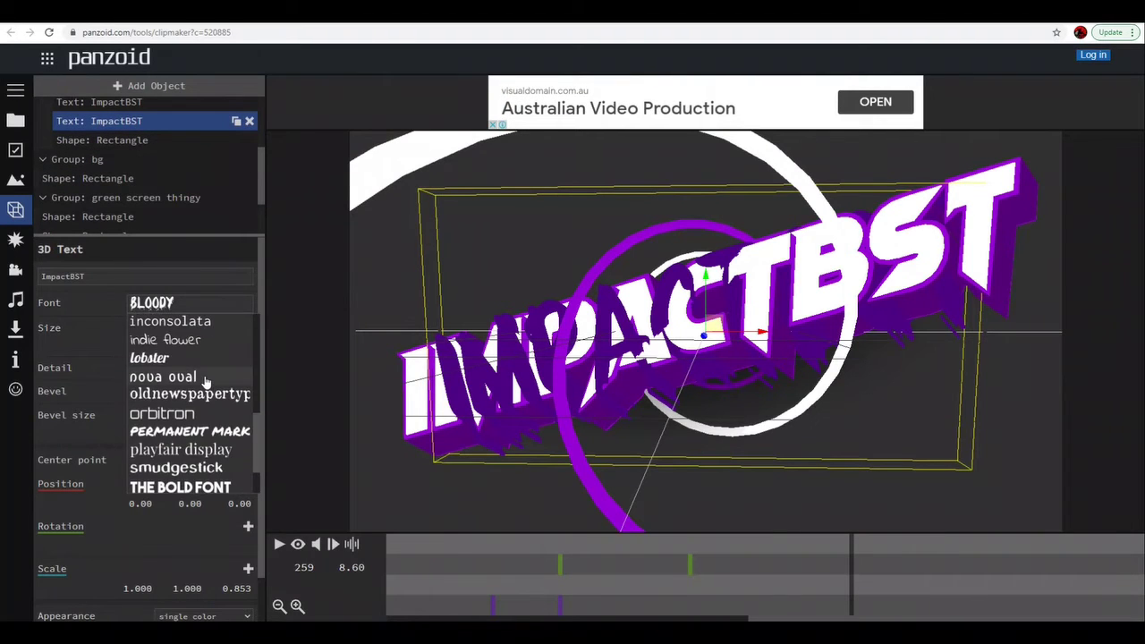
{"action": "scroll", "coordinate": [206, 383], "scroll_direction": "down", "scroll_amount": 1}
{"action": "scroll", "coordinate": [205, 383], "scroll_direction": "up", "scroll_amount": 2}
{"action": "scroll", "coordinate": [206, 383], "scroll_direction": "up", "scroll_amount": 1}
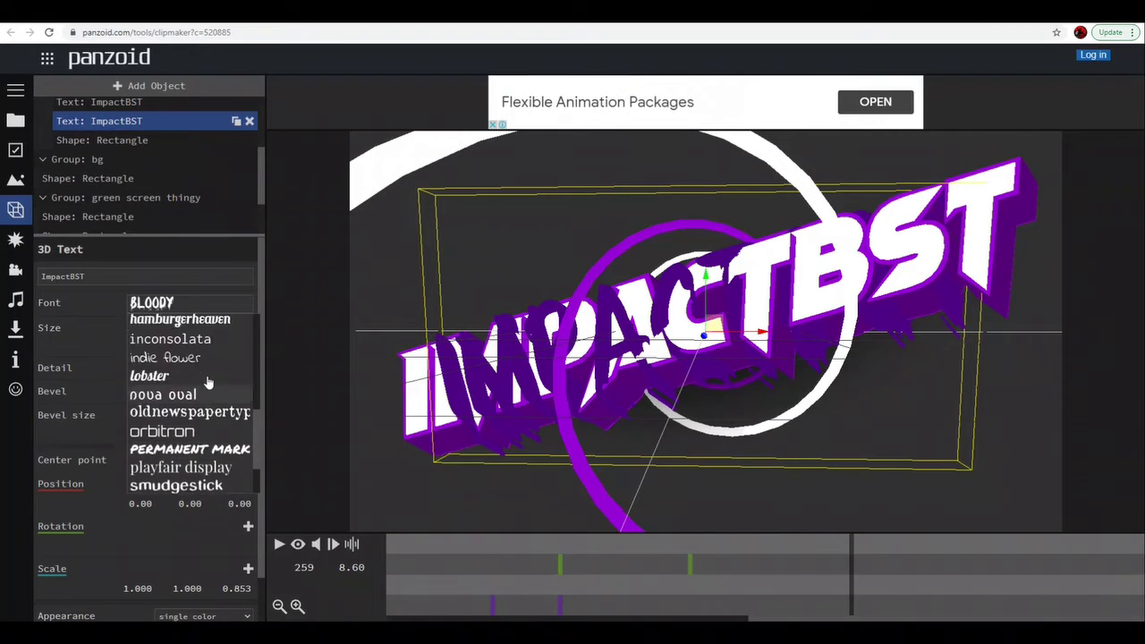
{"action": "scroll", "coordinate": [207, 383], "scroll_direction": "up", "scroll_amount": 1}
{"action": "scroll", "coordinate": [208, 383], "scroll_direction": "up", "scroll_amount": 1}
{"action": "scroll", "coordinate": [207, 385], "scroll_direction": "up", "scroll_amount": 2}
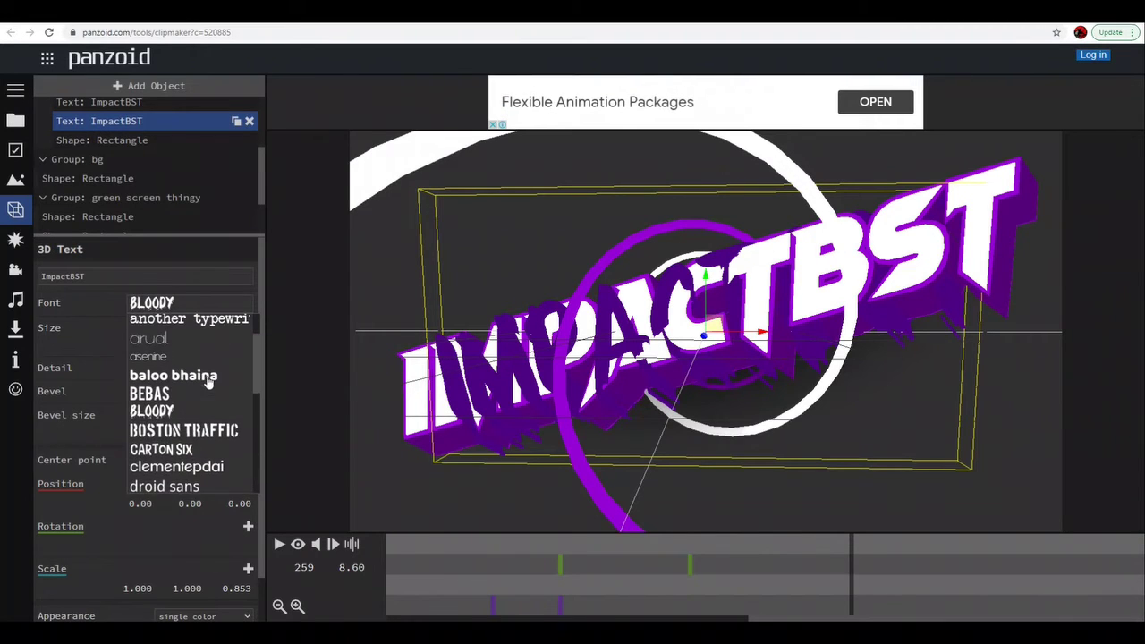
{"action": "scroll", "coordinate": [205, 398], "scroll_direction": "up", "scroll_amount": 1}
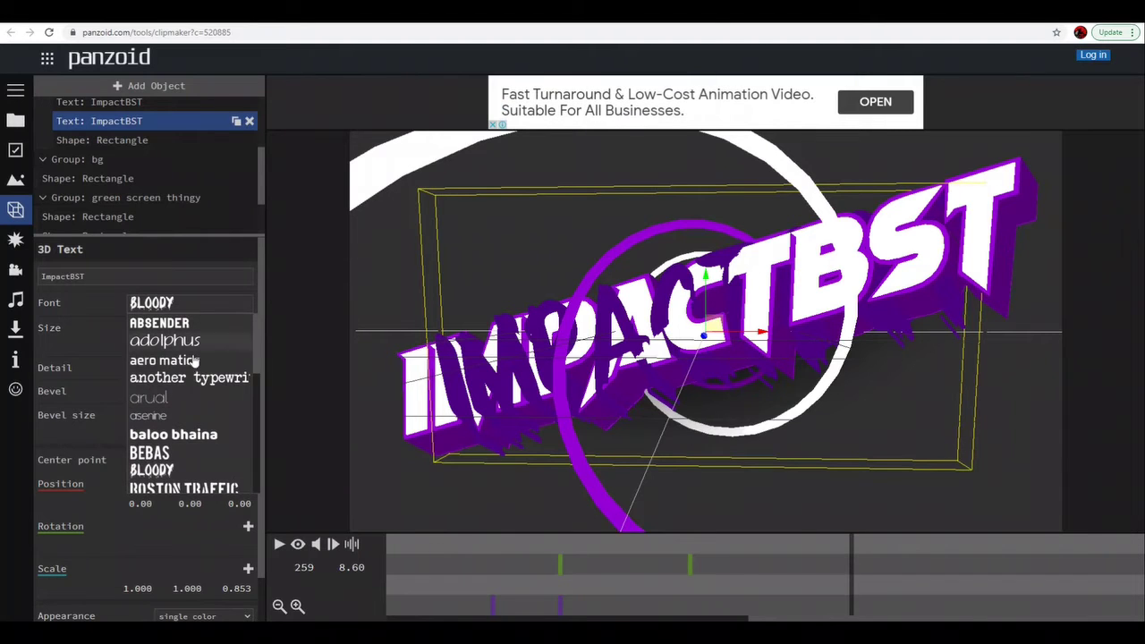
{"action": "scroll", "coordinate": [172, 467], "scroll_direction": "down", "scroll_amount": 1}
{"action": "left_click", "coordinate": [194, 435]}
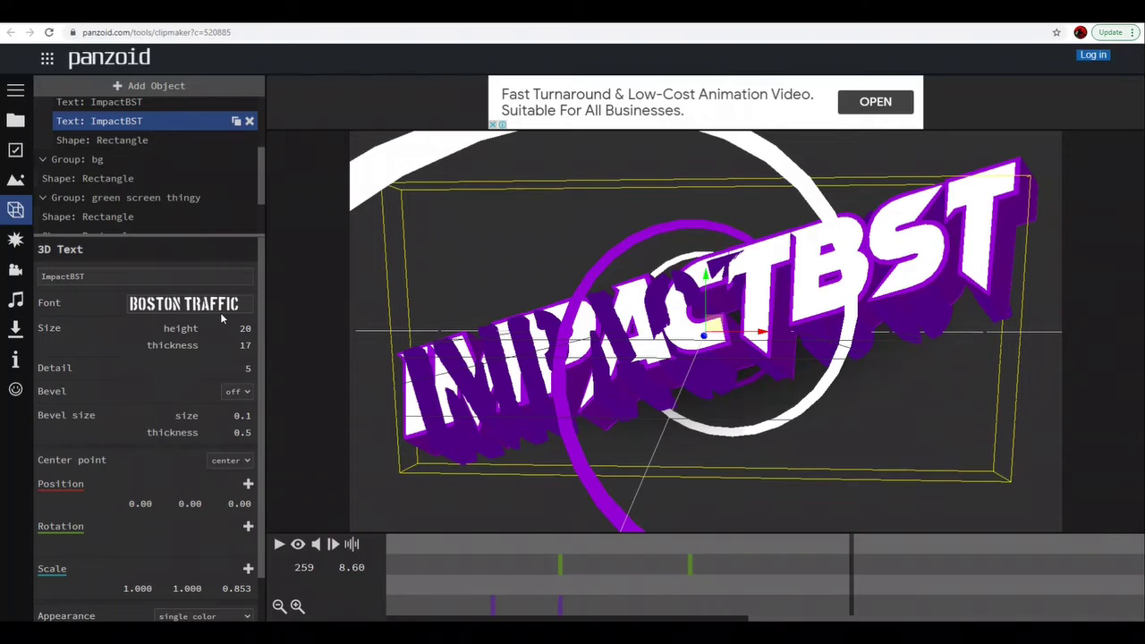
{"action": "scroll", "coordinate": [184, 200], "scroll_direction": "up", "scroll_amount": 2}
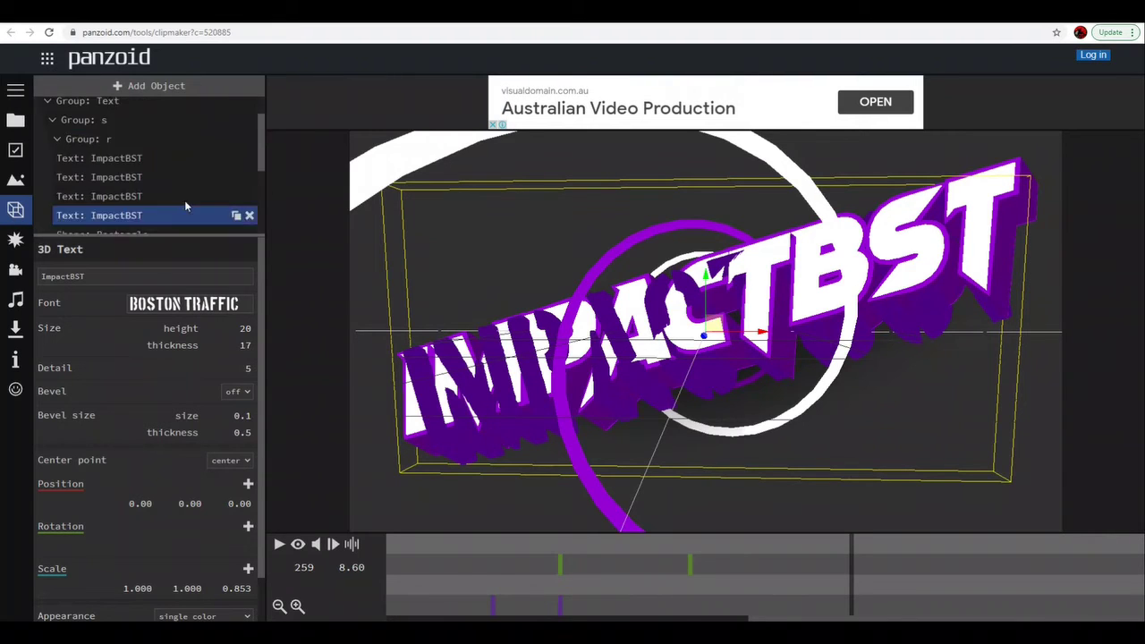
{"action": "scroll", "coordinate": [184, 202], "scroll_direction": "down", "scroll_amount": 2}
Save the intro with Project > Save project, then close Clipmaker and confirm Leave
{"action": "left_click", "coordinate": [148, 161]}
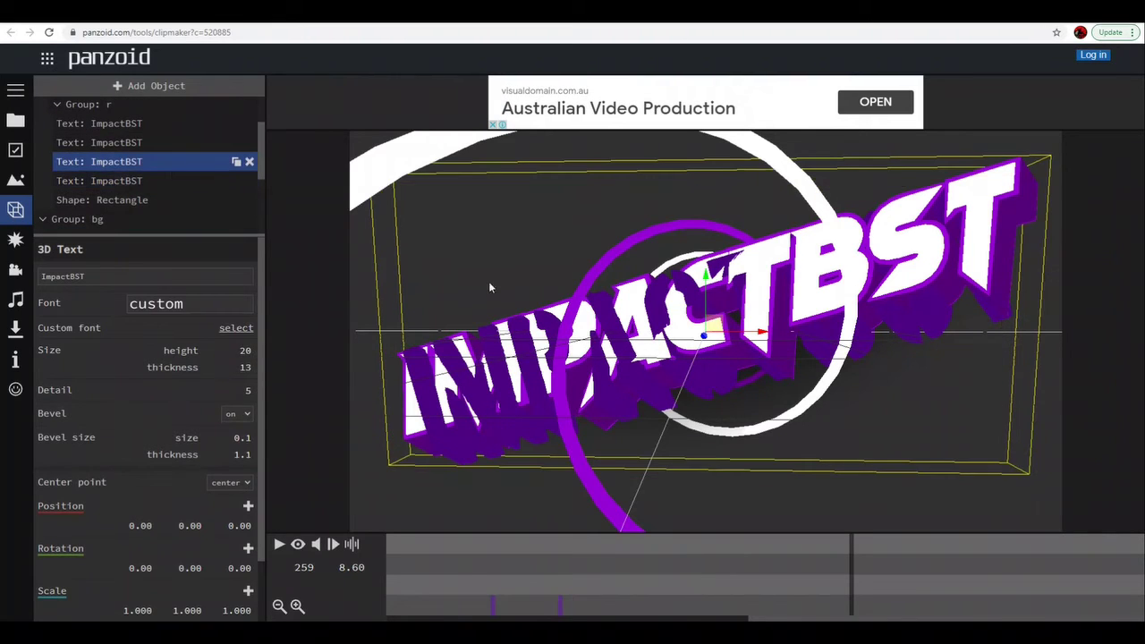
{"action": "left_click", "coordinate": [26, 122]}
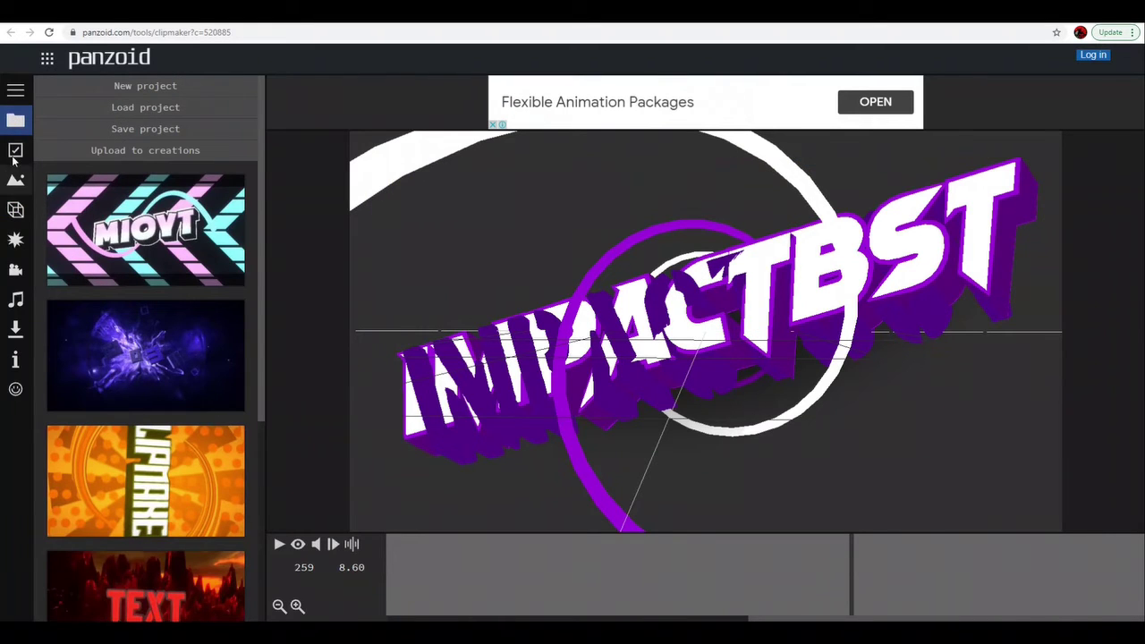
{"action": "left_click", "coordinate": [165, 131]}
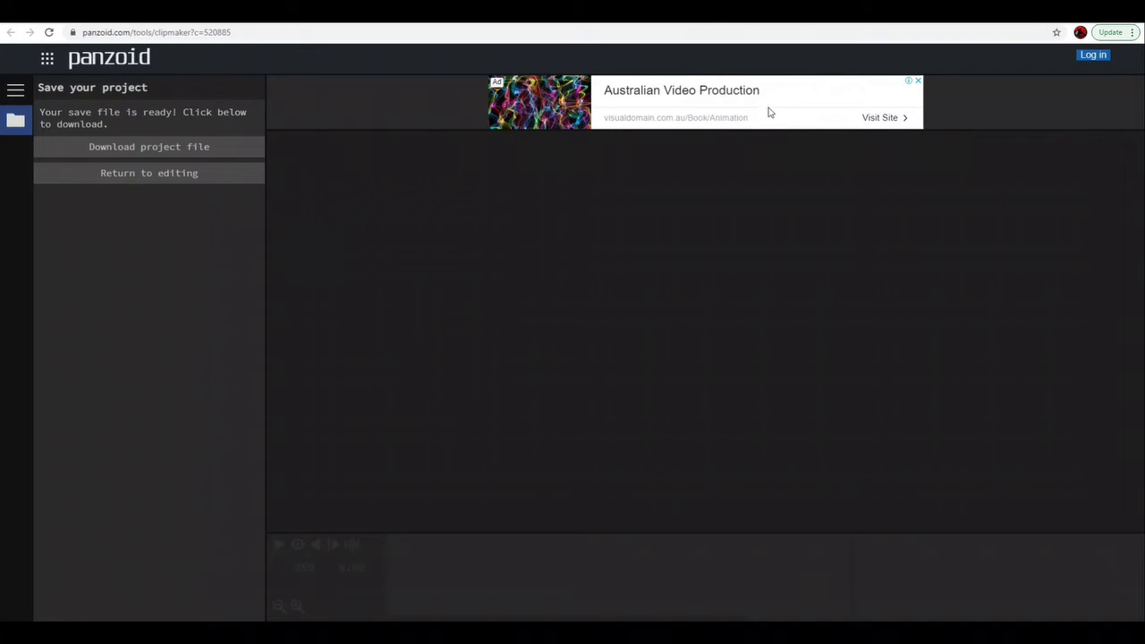
{"action": "left_click", "coordinate": [707, 14]}
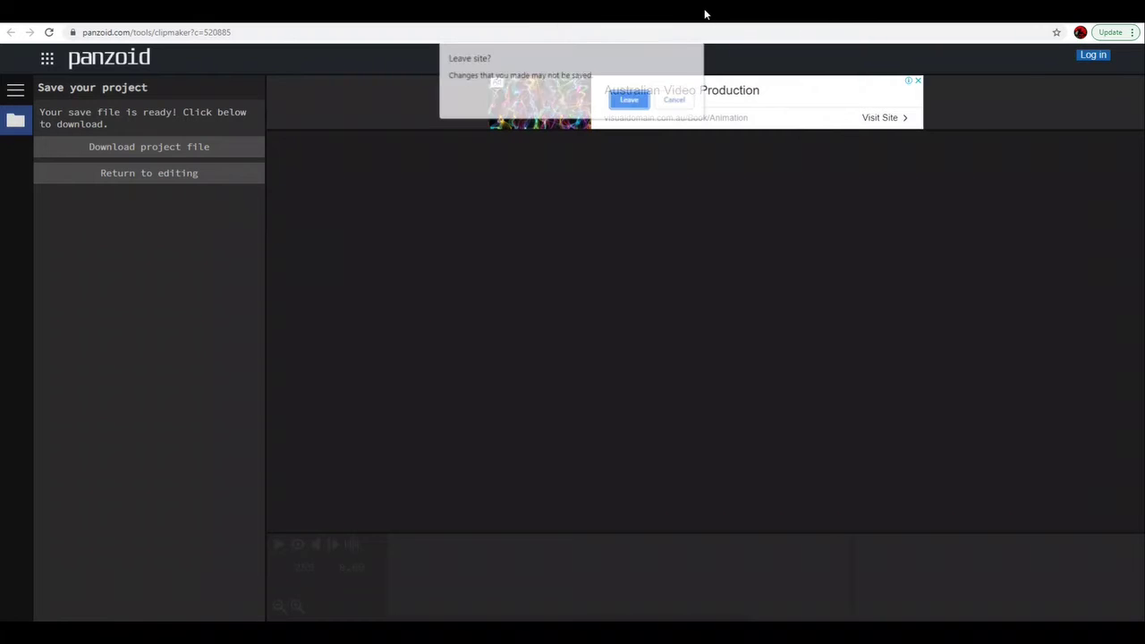
{"action": "left_click", "coordinate": [635, 99]}
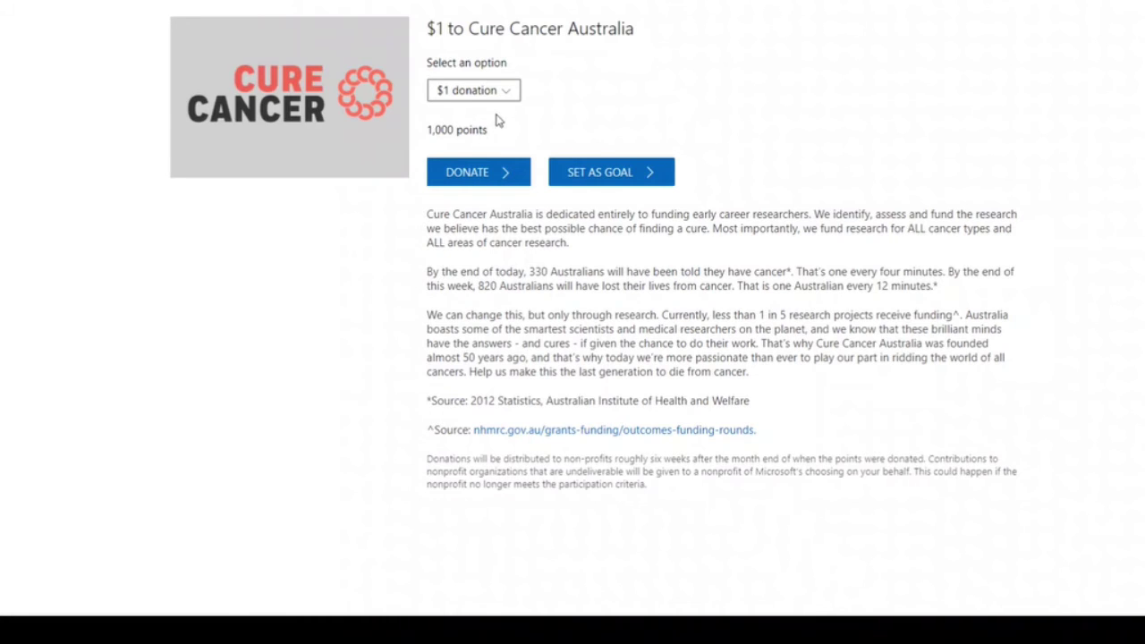
Highlight the 1,000-point cost on the Cure Cancer Australia reward page
{"action": "left_click_drag", "start_coordinate": [497, 133], "coordinate": [428, 131]}
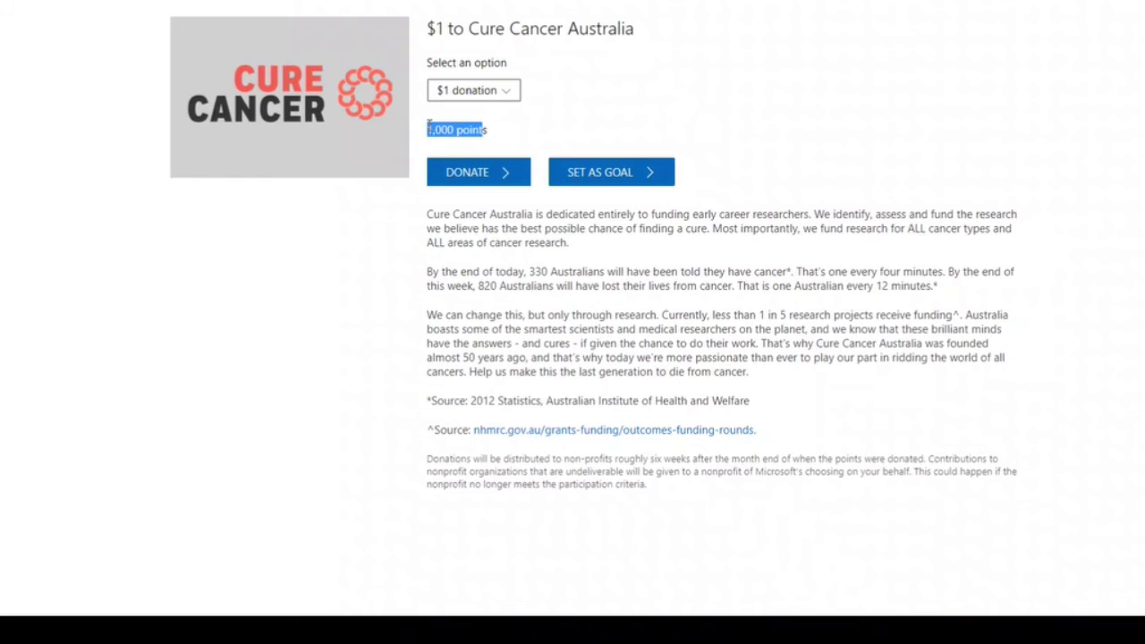
{"action": "left_click", "coordinate": [501, 134]}
{"action": "left_click_drag", "start_coordinate": [492, 134], "coordinate": [428, 133]}
{"action": "left_click", "coordinate": [428, 133]}
{"action": "mouse_move", "coordinate": [487, 132]}
{"action": "left_mouse_down"}
{"action": "mouse_move", "coordinate": [428, 130]}
{"action": "mouse_move", "coordinate": [506, 138]}
{"action": "mouse_move", "coordinate": [427, 130]}
{"action": "mouse_move", "coordinate": [501, 135]}
{"action": "mouse_move", "coordinate": [428, 132]}
{"action": "mouse_move", "coordinate": [491, 134]}
{"action": "left_mouse_up"}
{"action": "left_click", "coordinate": [486, 135]}
{"action": "left_click", "coordinate": [438, 134]}
Re-highlight the reward details, then choose DONATE for the 1,000-point donation
{"action": "triple_click", "coordinate": [429, 134]}
{"action": "left_click", "coordinate": [437, 132]}
{"action": "left_click", "coordinate": [499, 137]}
{"action": "left_click", "coordinate": [504, 134]}
{"action": "left_click", "coordinate": [524, 138]}
{"action": "mouse_move", "coordinate": [519, 139]}
{"action": "left_mouse_down"}
{"action": "mouse_move", "coordinate": [467, 131]}
{"action": "mouse_move", "coordinate": [541, 140]}
{"action": "left_mouse_up"}
{"action": "left_click", "coordinate": [503, 177]}
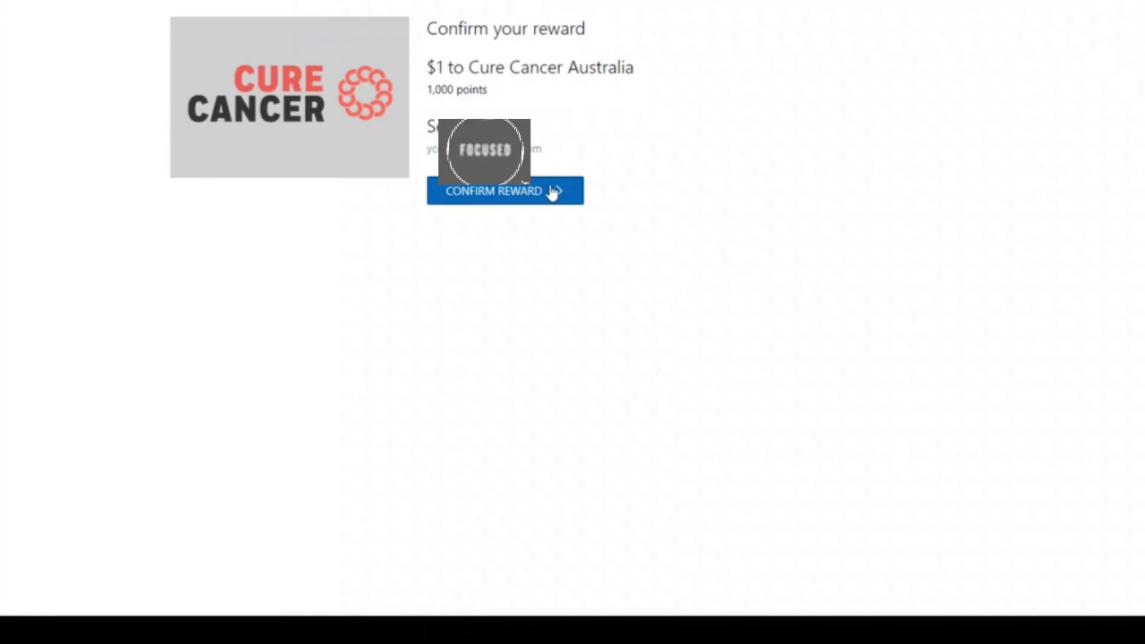
Confirm the $1 Cure Cancer Australia reward and select all text on the thank-you page
{"action": "left_click", "coordinate": [549, 193]}
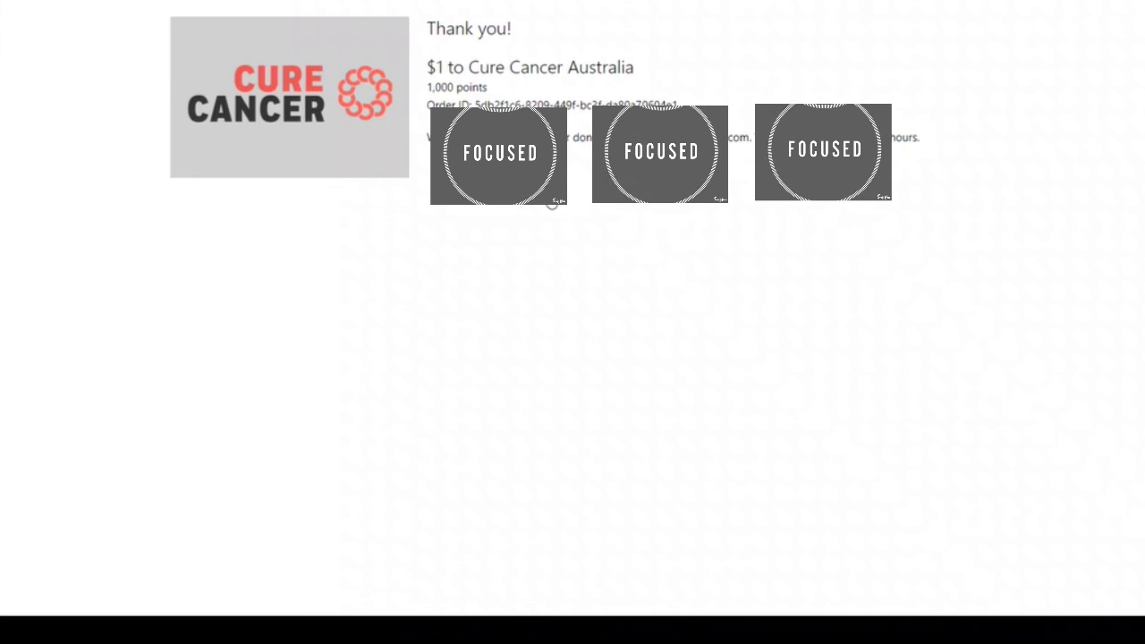
{"action": "key", "text": "ctrl+a"}
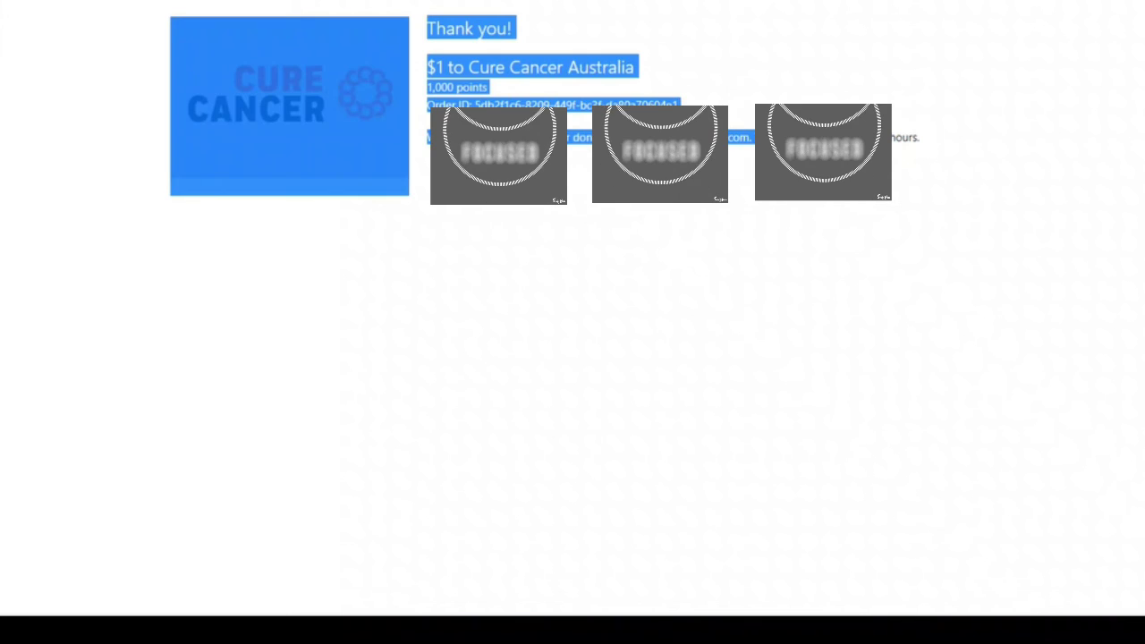